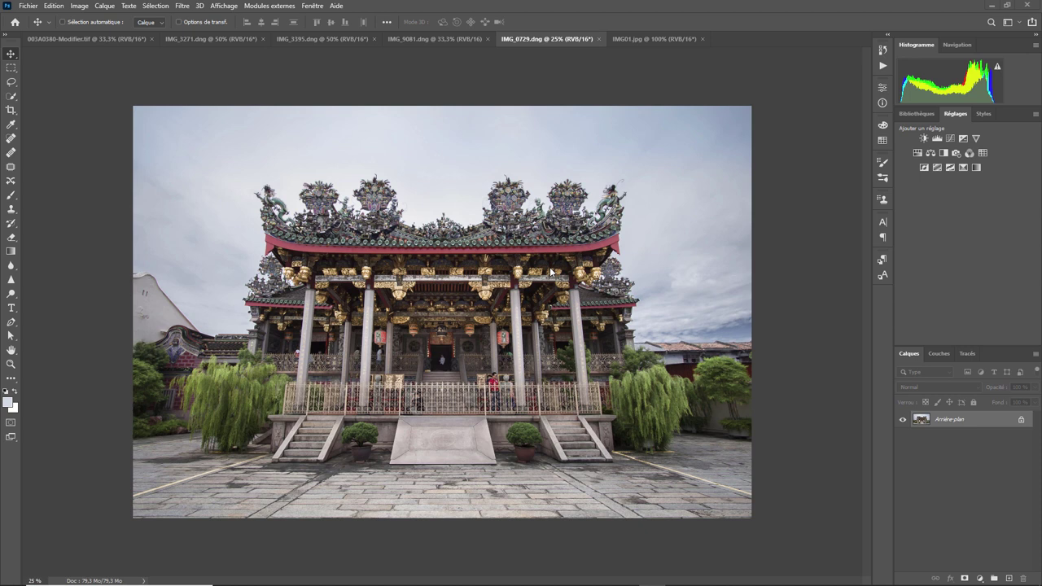
pyautogui.click(53, 5)
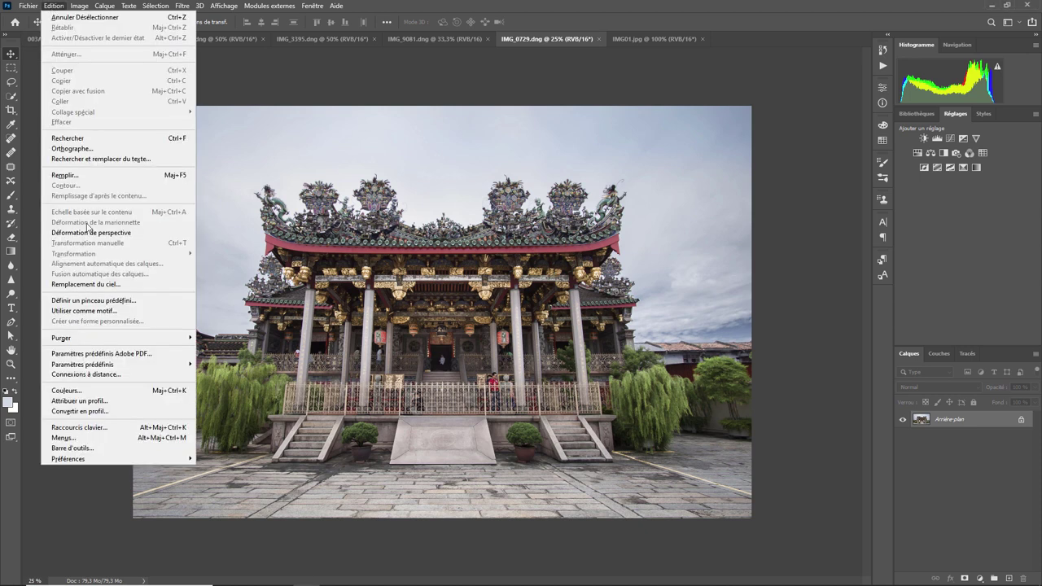
pyautogui.click(436, 79)
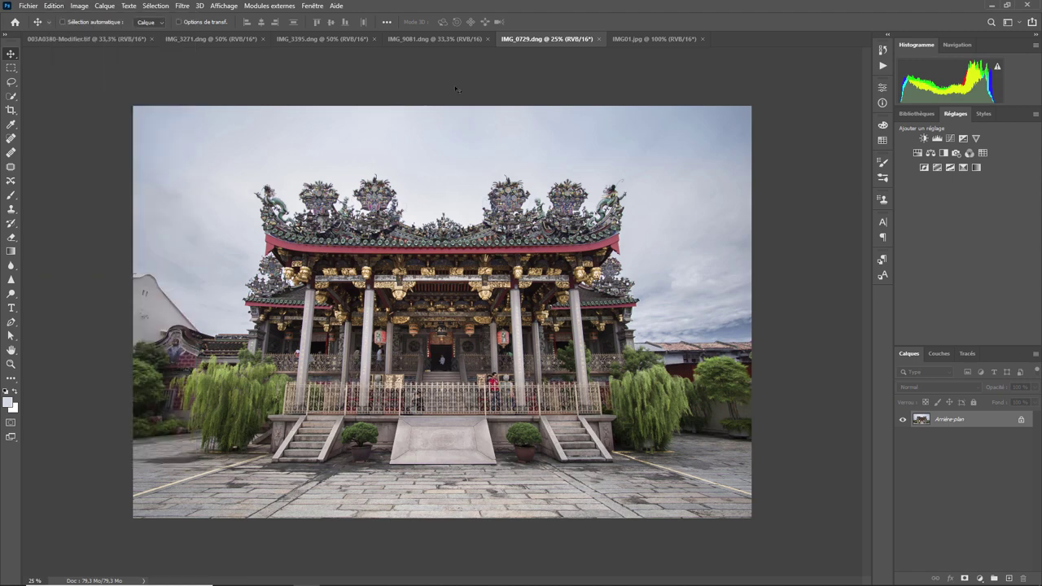
pyautogui.hotkey('ctrl', '+')
pyautogui.hotkey('ctrl', '+')
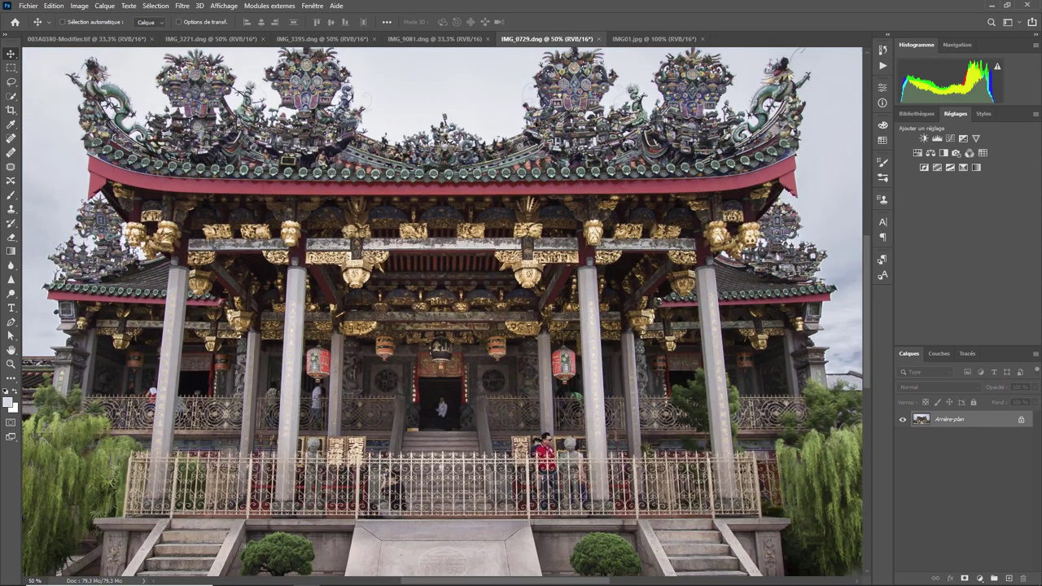
pyautogui.scroll(3, 441, 309)
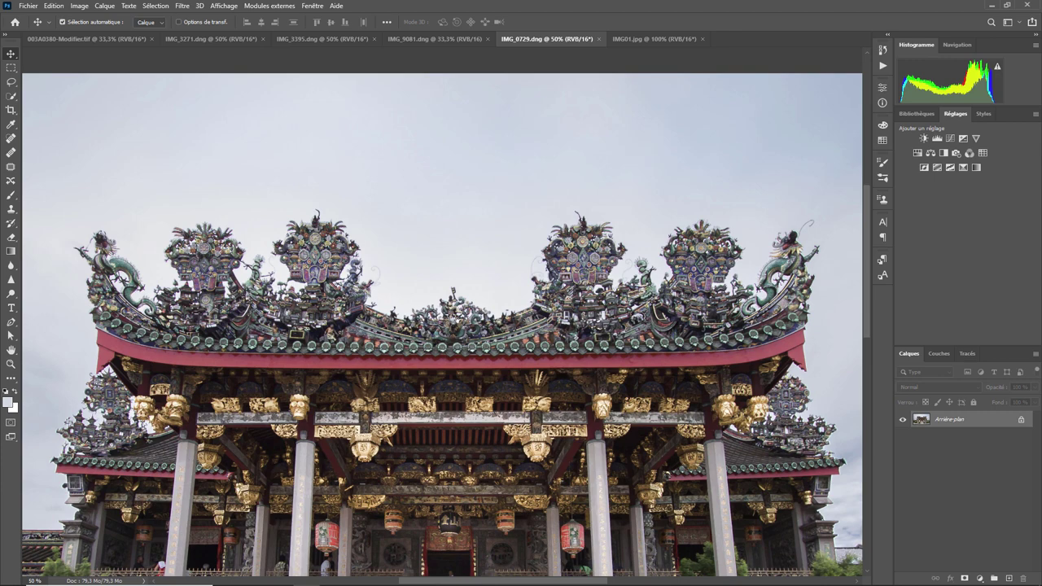
pyautogui.hotkey('ctrl', '+')
pyautogui.hotkey('ctrl', '+')
pyautogui.hotkey('ctrl', '+')
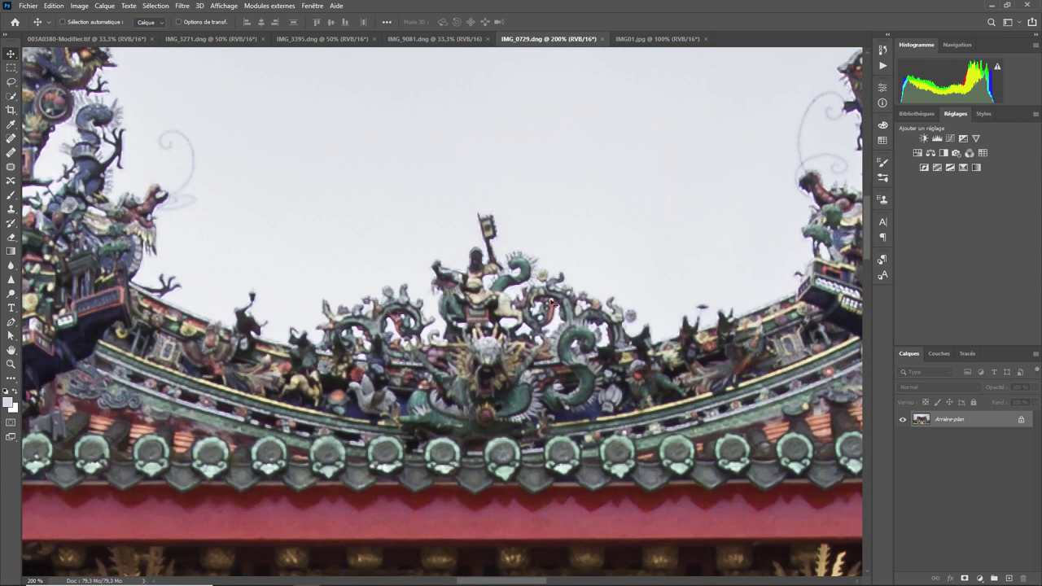
pyautogui.hotkey('ctrl', '-')
pyautogui.hotkey('ctrl', '-')
pyautogui.hotkey('ctrl', '-')
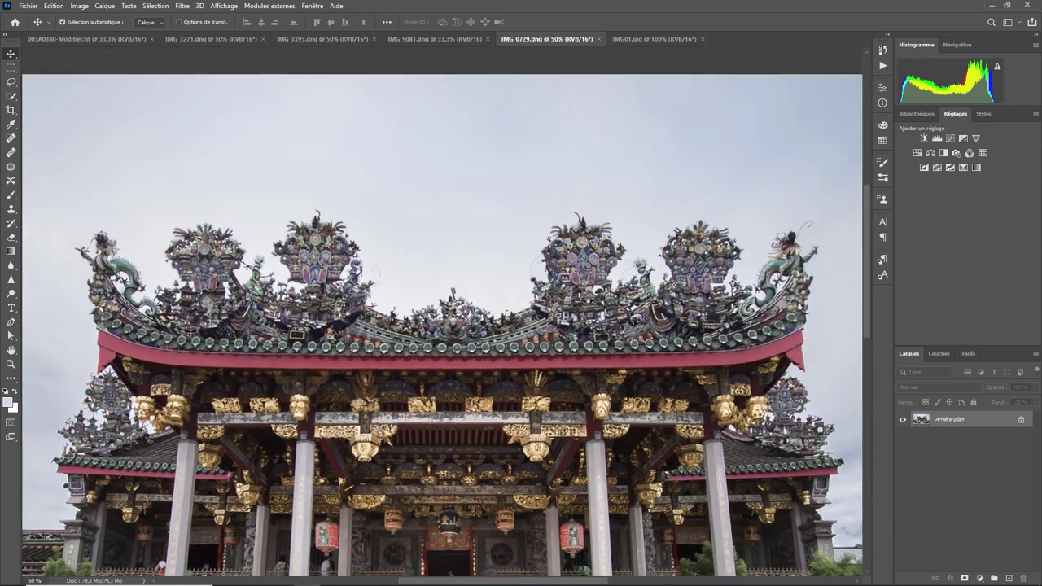
pyautogui.hotkey('ctrl', '-')
pyautogui.hotkey('ctrl', '-')
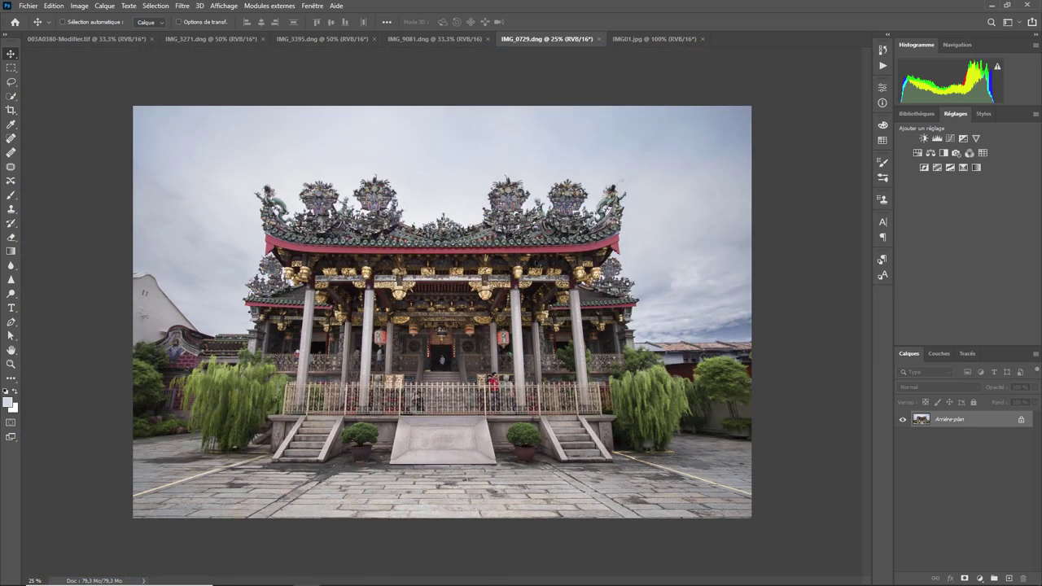
# - Start Remplacement du ciel from the Edition menu and drag the pink sunset sky above the roof
pyautogui.click(56, 7)
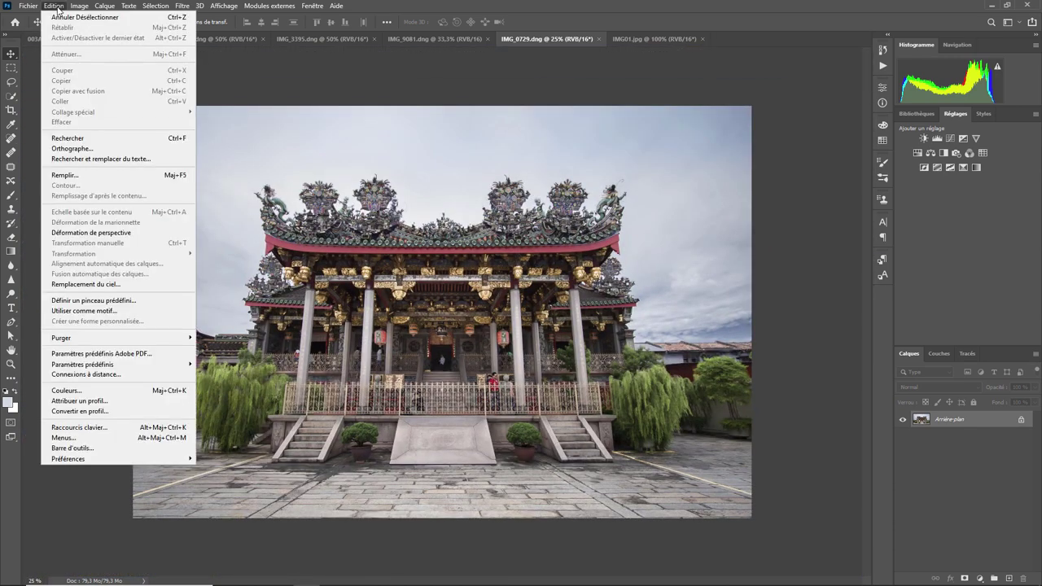
pyautogui.click(99, 284)
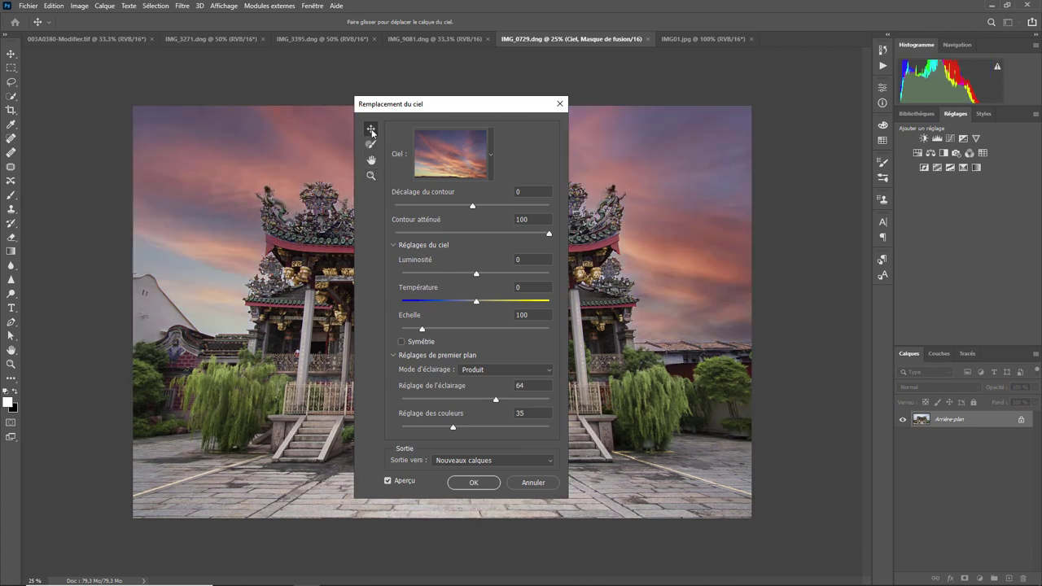
pyautogui.moveTo(455, 105); pyautogui.dragTo(677, 87)
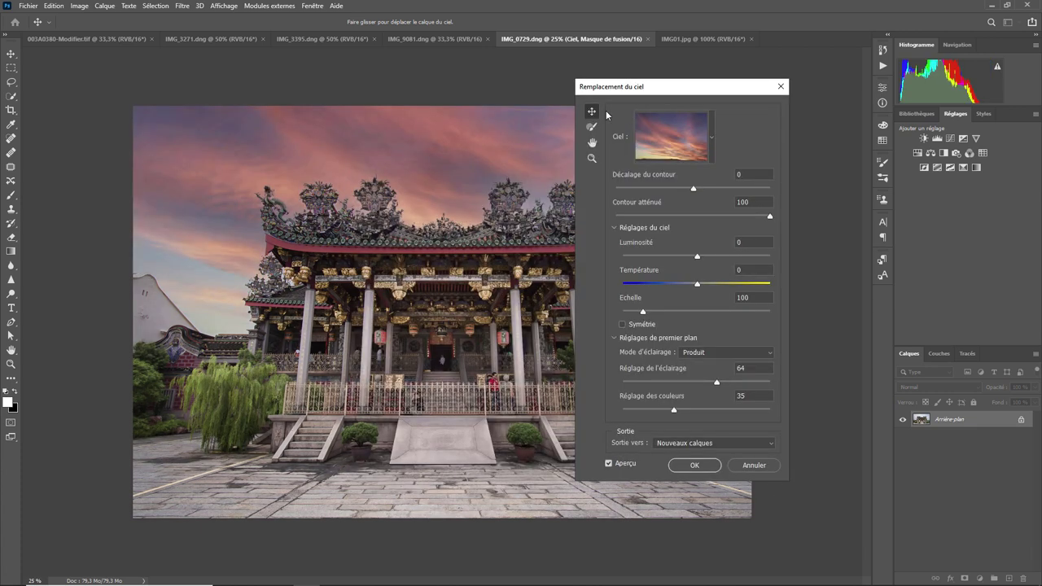
pyautogui.moveTo(450, 182); pyautogui.dragTo(407, 175)
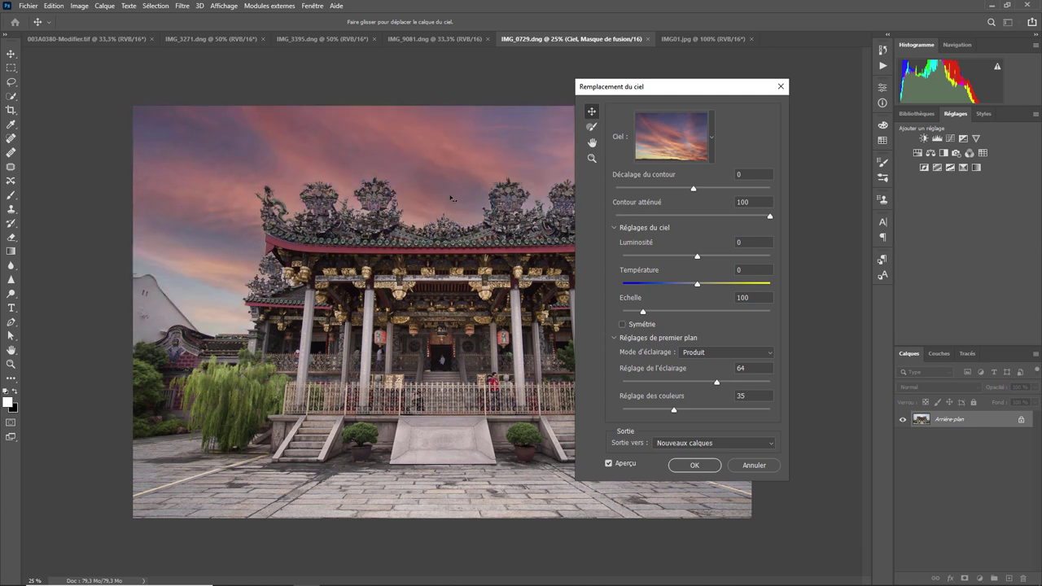
pyautogui.moveTo(408, 175)
pyautogui.mouseDown()
pyautogui.moveTo(444, 194)
pyautogui.moveTo(455, 152)
pyautogui.mouseUp()
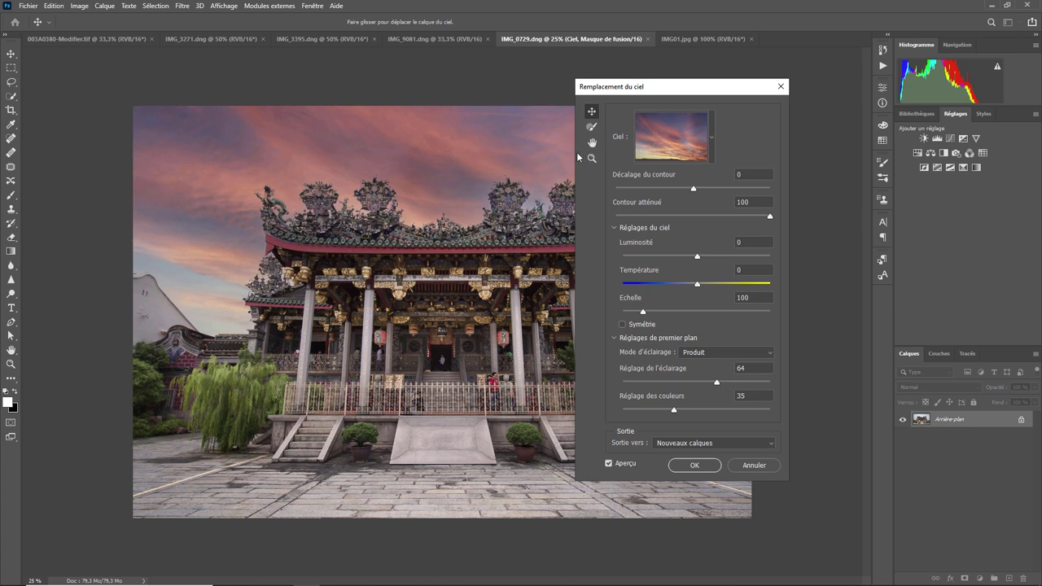
pyautogui.click(592, 128)
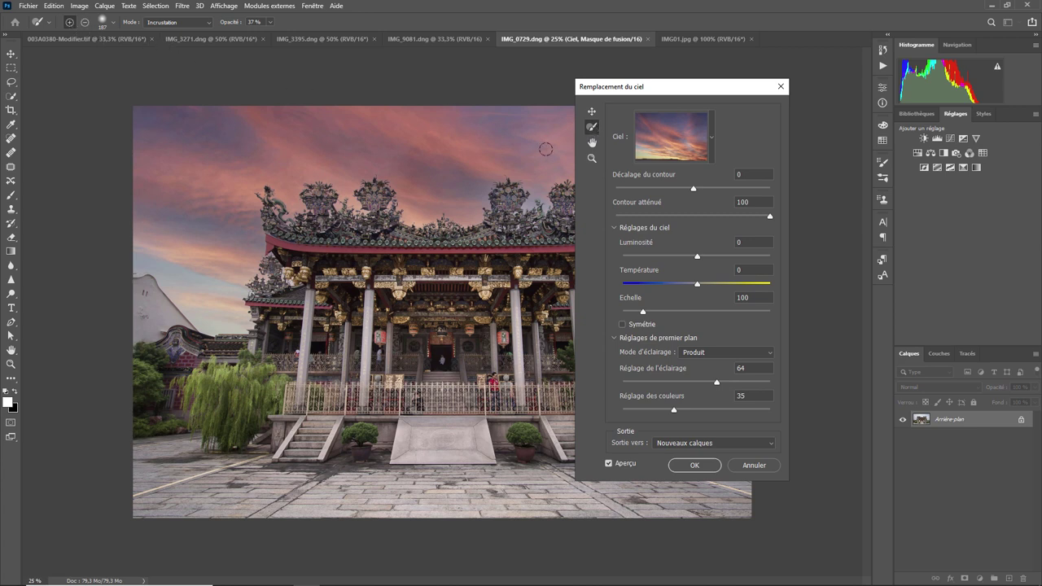
pyautogui.click(591, 143)
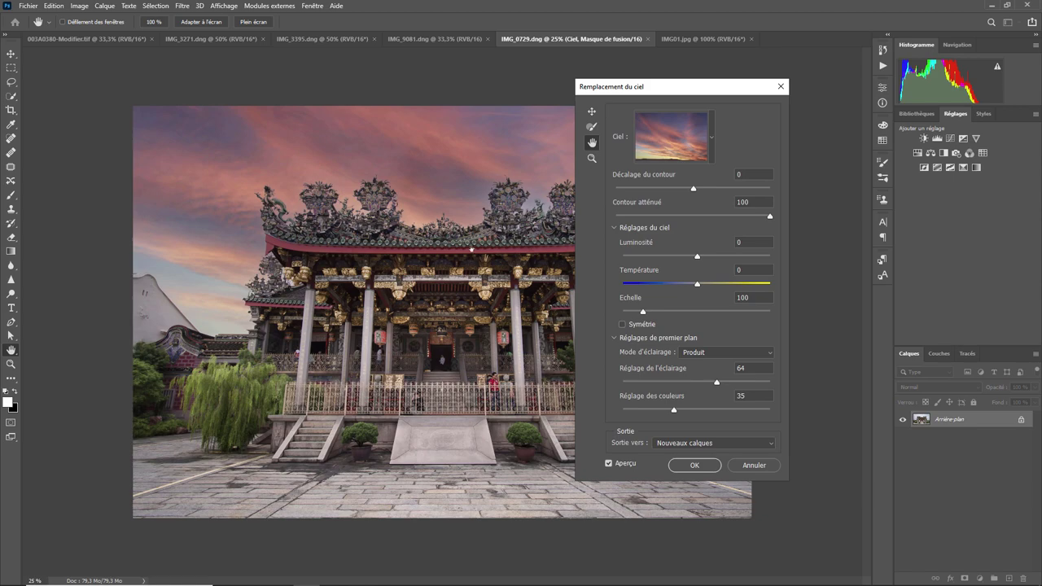
pyautogui.hotkey('ctrl', '+')
pyautogui.hotkey('ctrl', '+')
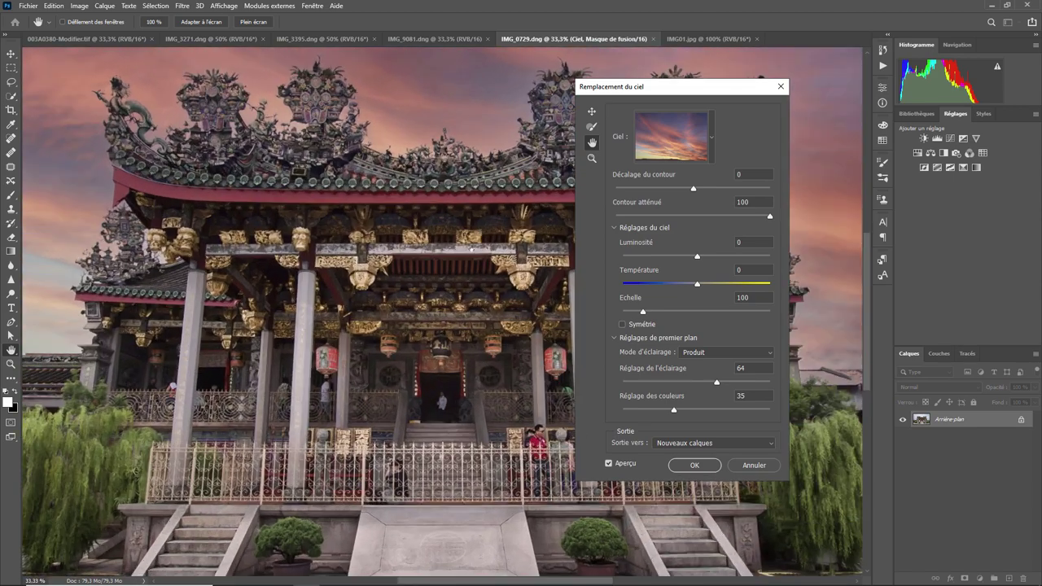
pyautogui.hotkey('ctrl', '+')
pyautogui.moveTo(406, 361)
pyautogui.mouseDown()
pyautogui.moveTo(315, 398)
pyautogui.moveTo(191, 80)
pyautogui.mouseUp()
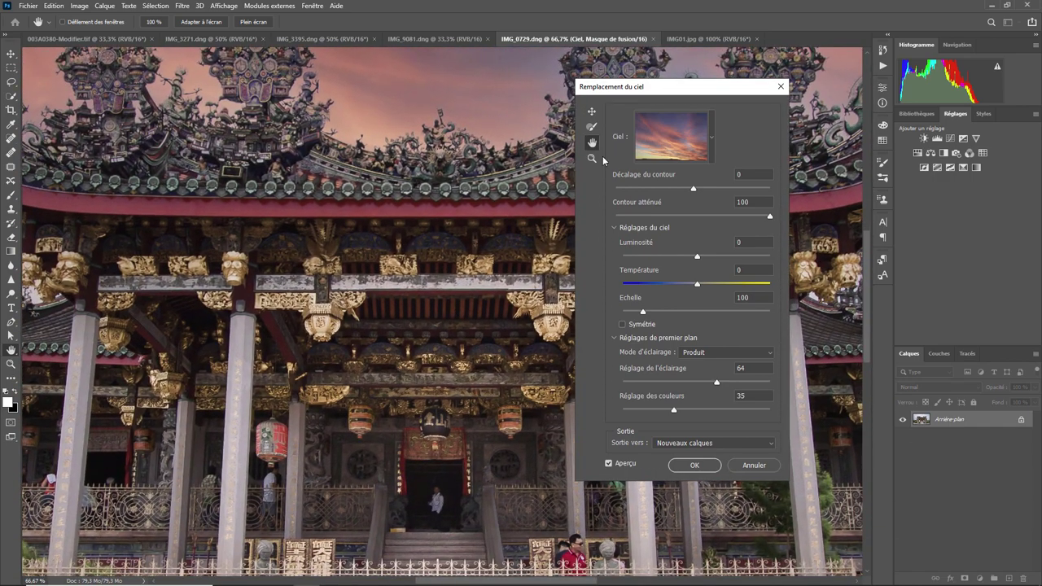
pyautogui.click(591, 158)
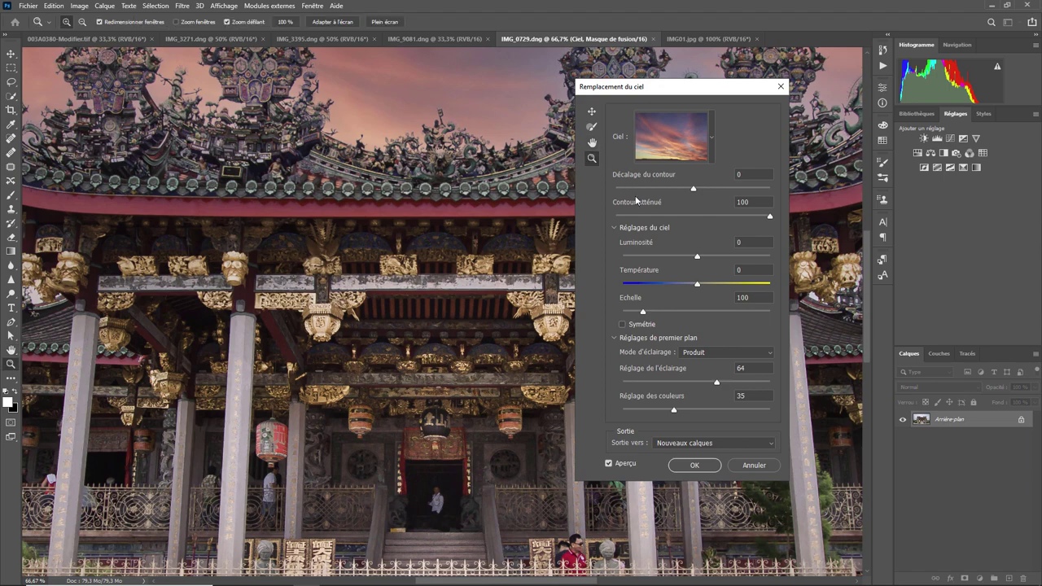
pyautogui.hotkey('ctrl', '-')
pyautogui.hotkey('ctrl', '-')
pyautogui.hotkey('ctrl', '-')
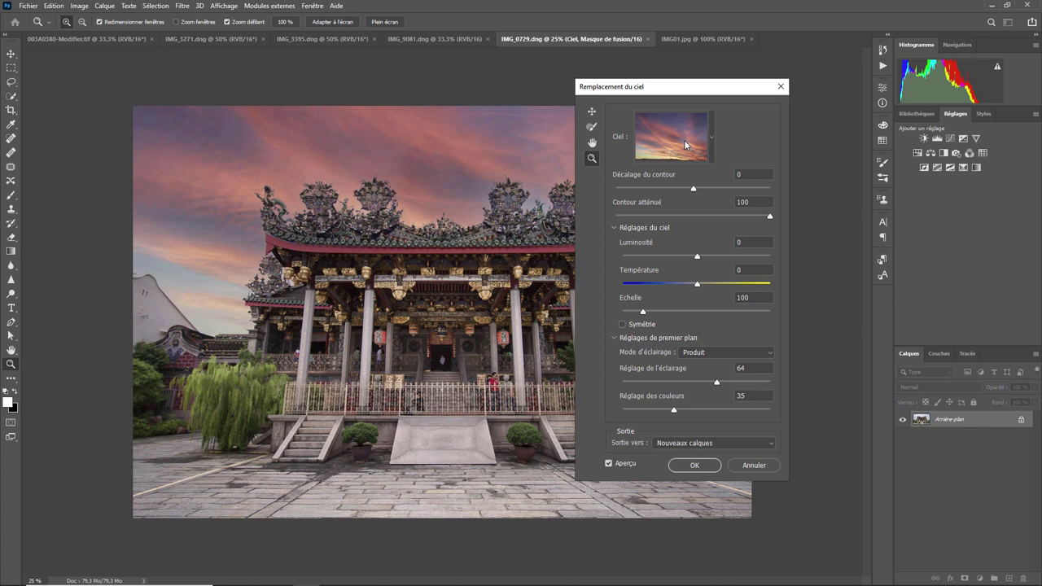
# - Open the sky presets and try the golden sunset sky from Couchers de soleil
pyautogui.click(711, 138)
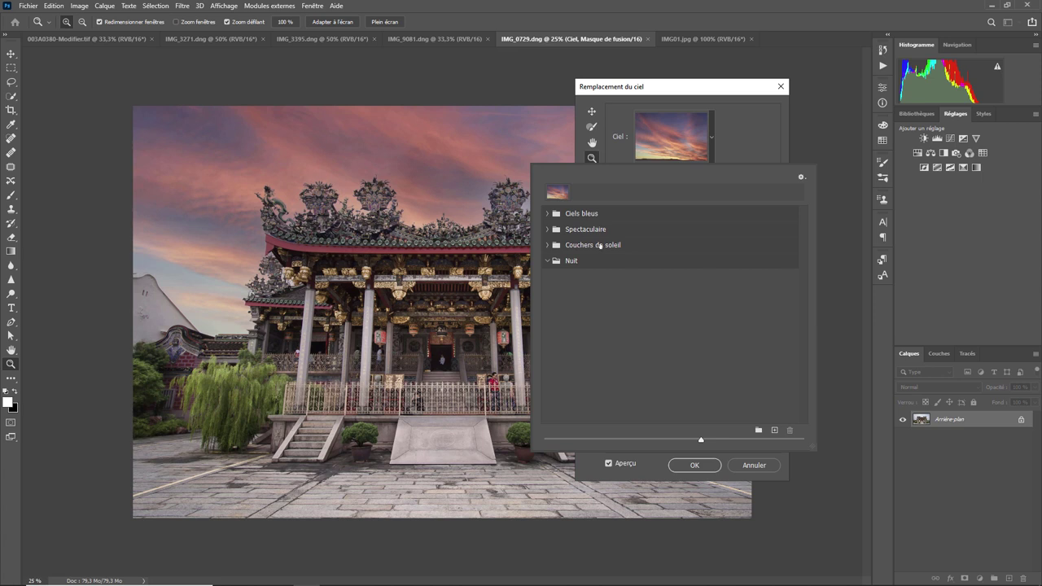
pyautogui.click(548, 244)
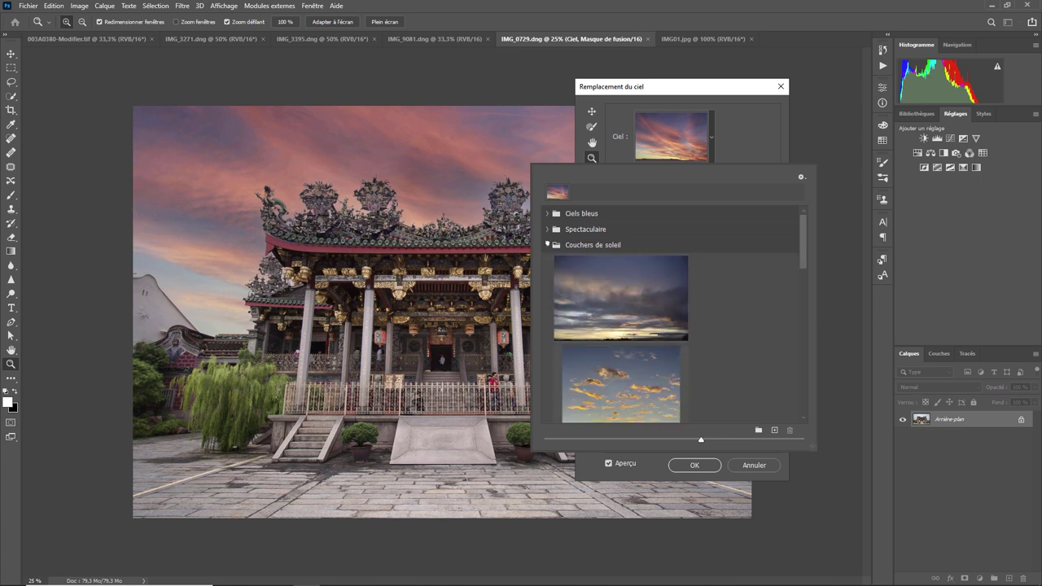
pyautogui.moveTo(803, 264); pyautogui.dragTo(801, 307)
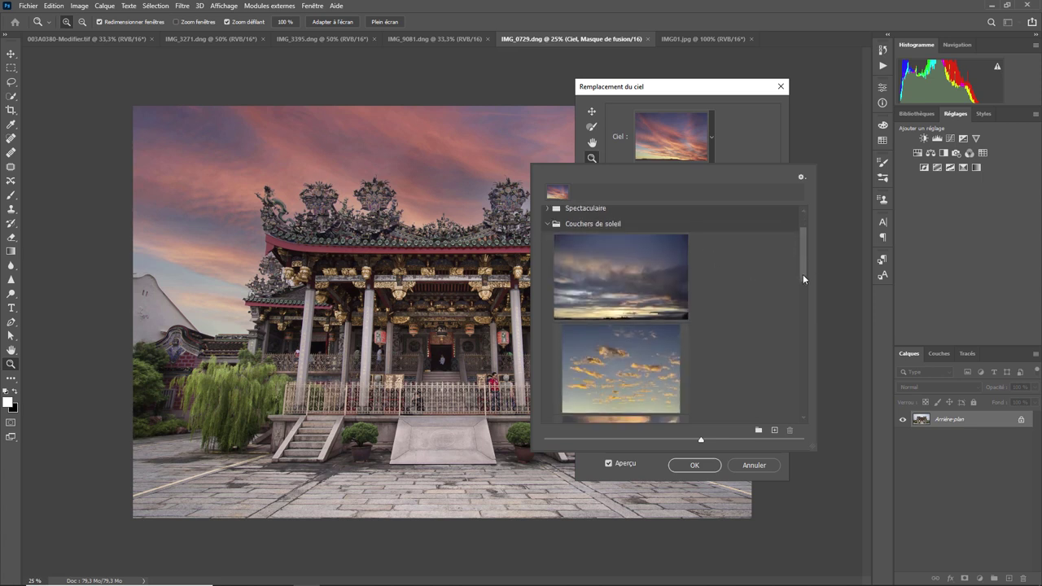
pyautogui.click(656, 329)
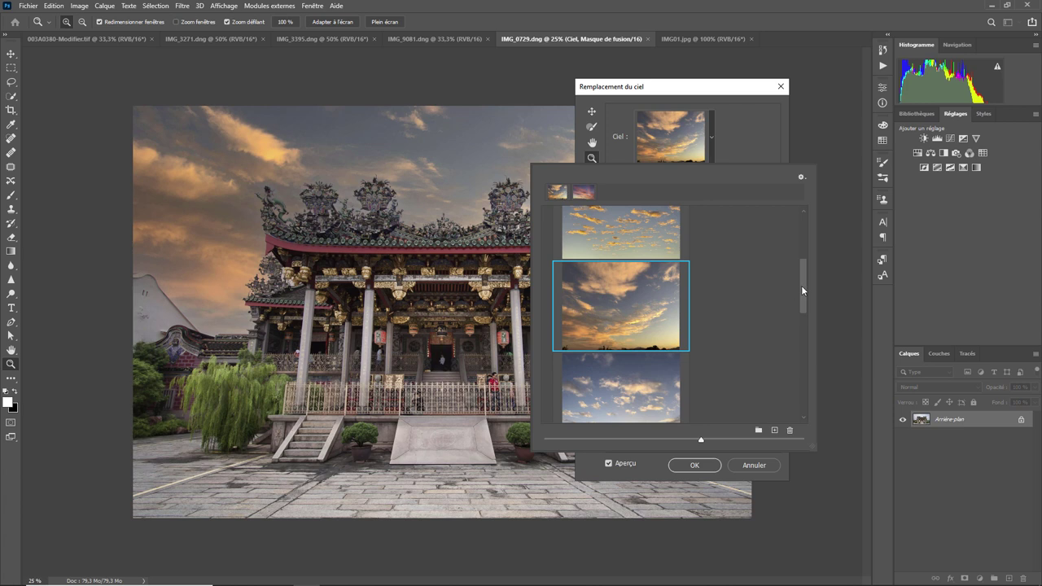
pyautogui.moveTo(801, 289)
pyautogui.mouseDown()
pyautogui.moveTo(802, 389)
pyautogui.moveTo(801, 229)
pyautogui.mouseUp()
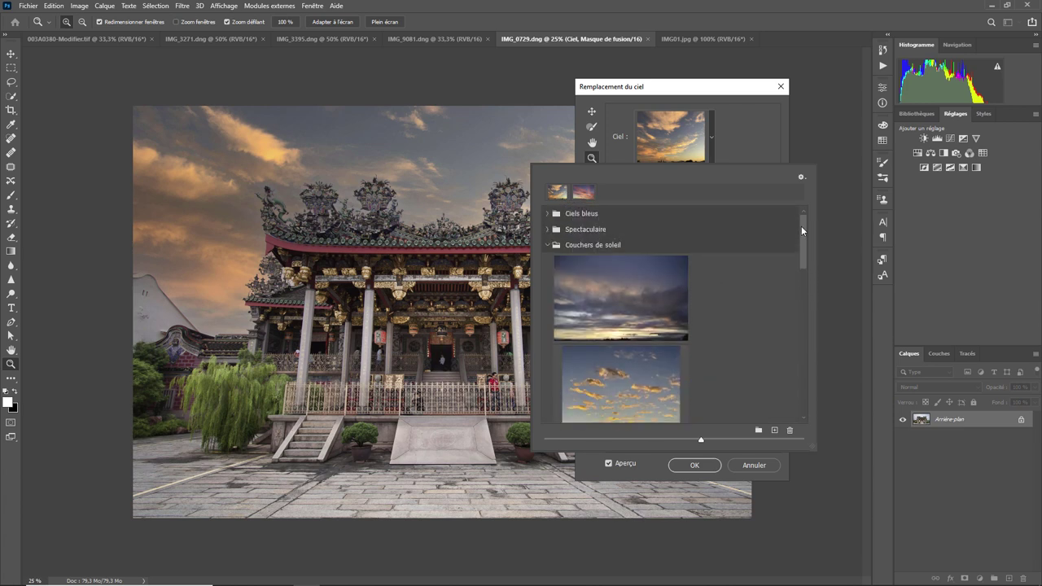
# - Switch back to the pink sunset sky, then collapse Spectaculaire and Couchers de soleil to reveal Nuit
pyautogui.click(547, 231)
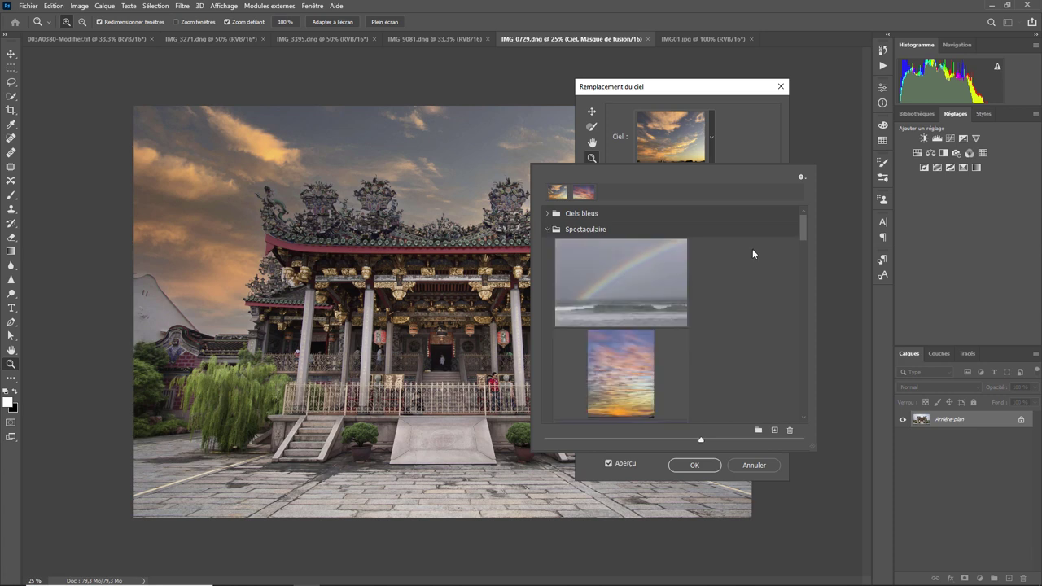
pyautogui.moveTo(802, 237); pyautogui.dragTo(802, 254)
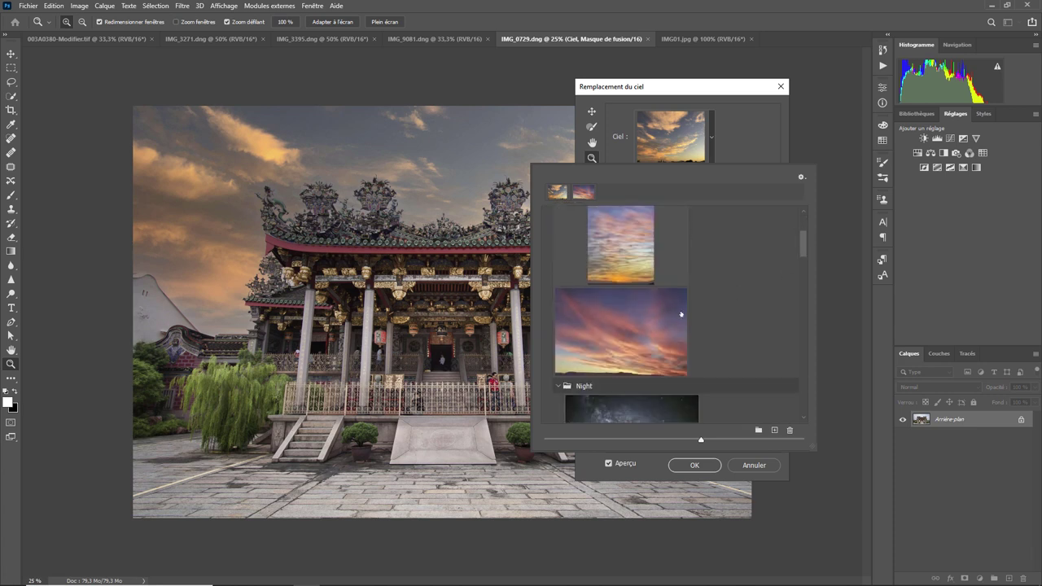
pyautogui.click(645, 317)
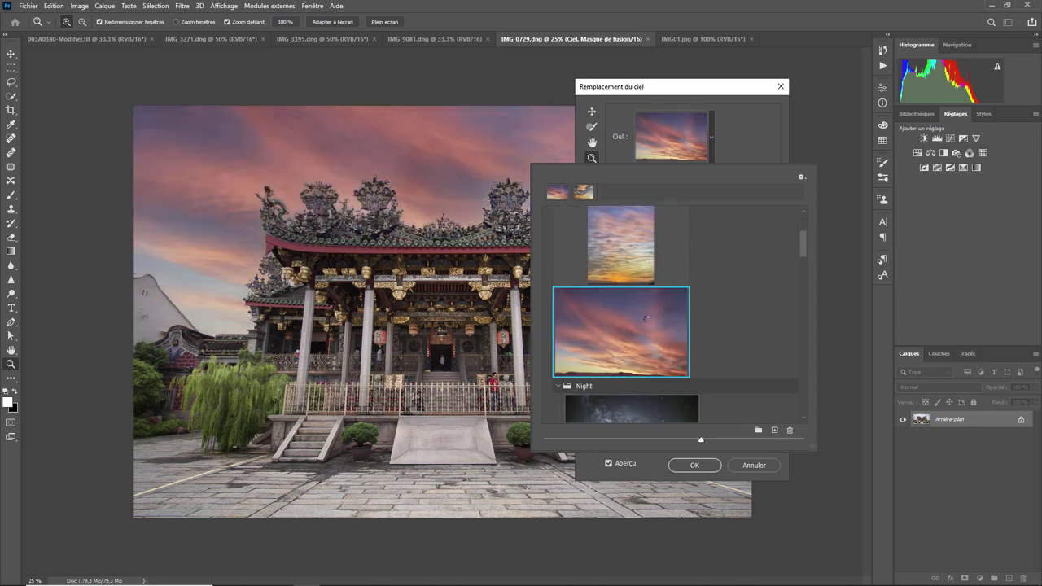
pyautogui.moveTo(802, 240); pyautogui.dragTo(803, 214)
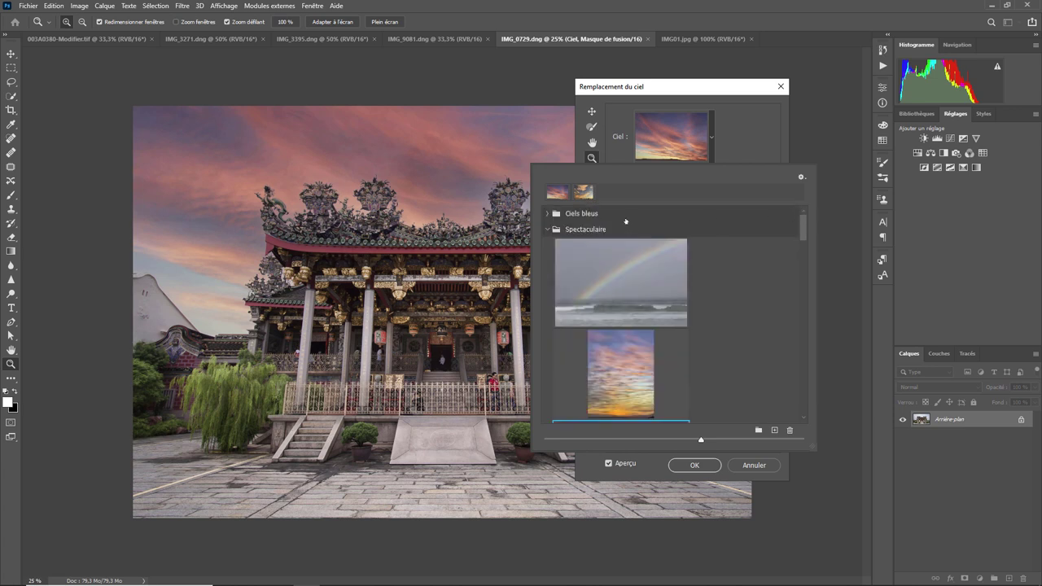
pyautogui.click(546, 231)
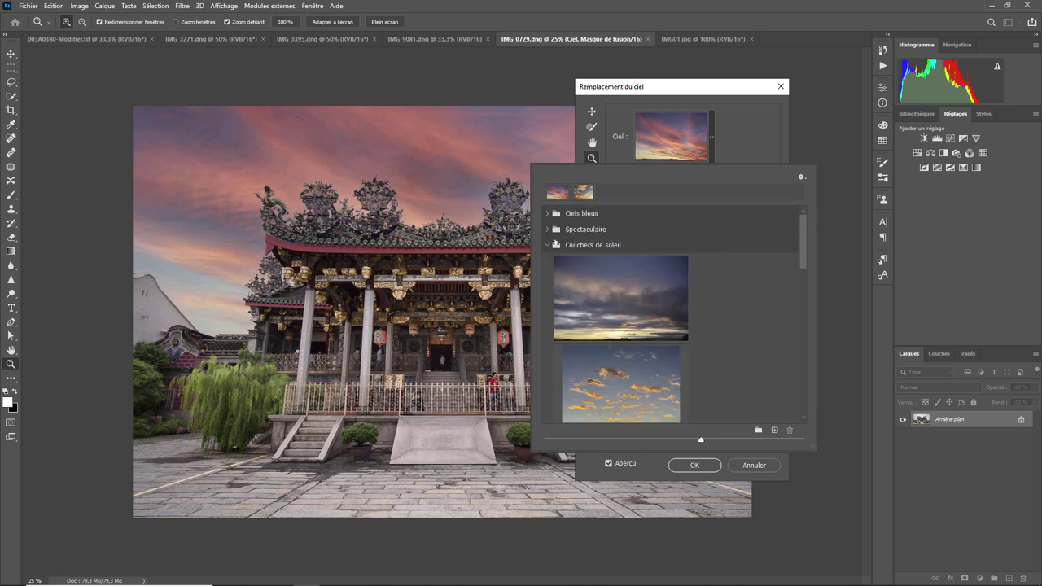
pyautogui.click(554, 243)
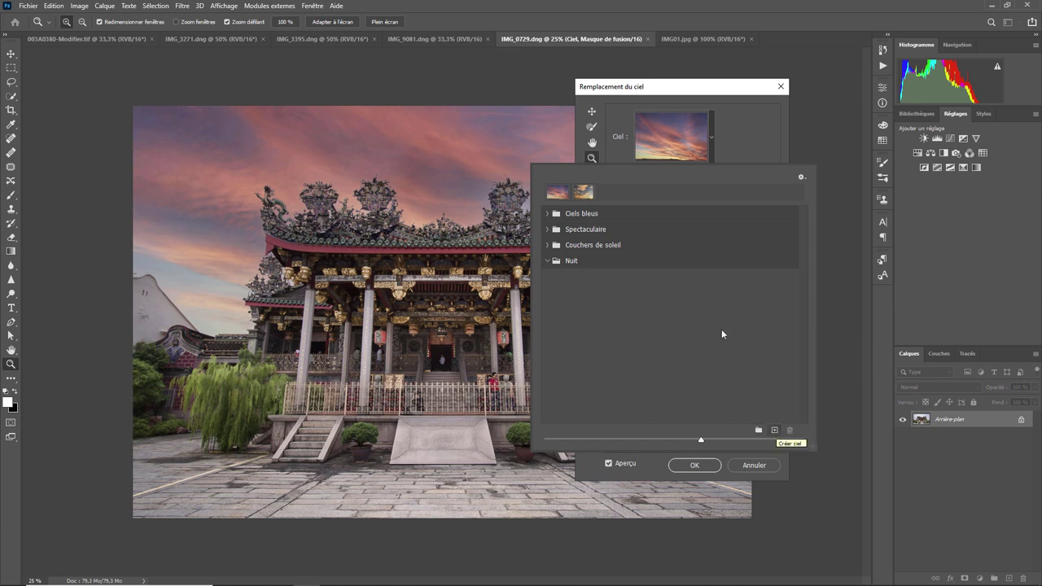
# - Shrink the sky library panel and untick Afficher les éléments récents in its options
pyautogui.click(800, 177)
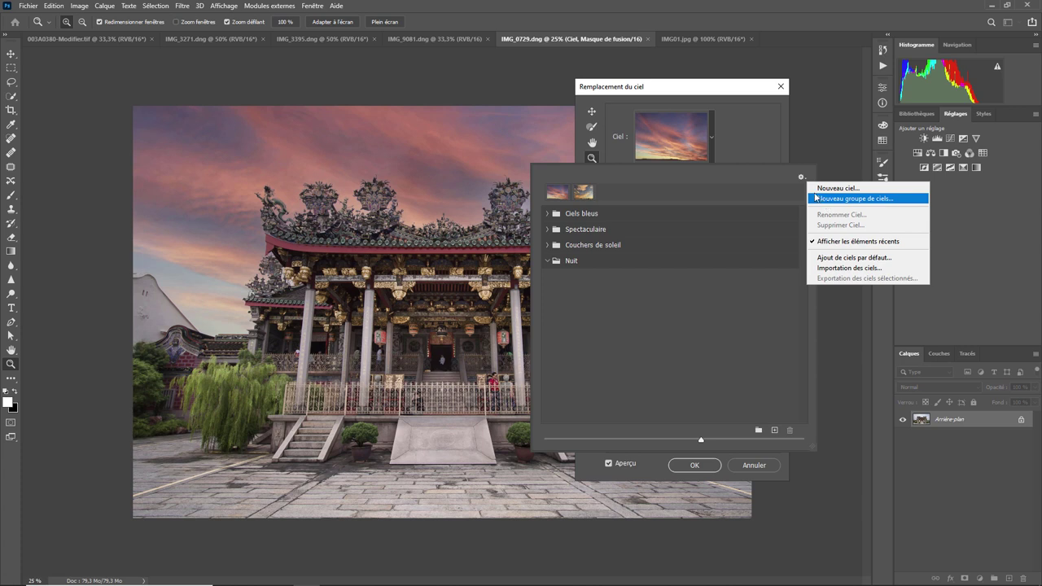
pyautogui.click(812, 453)
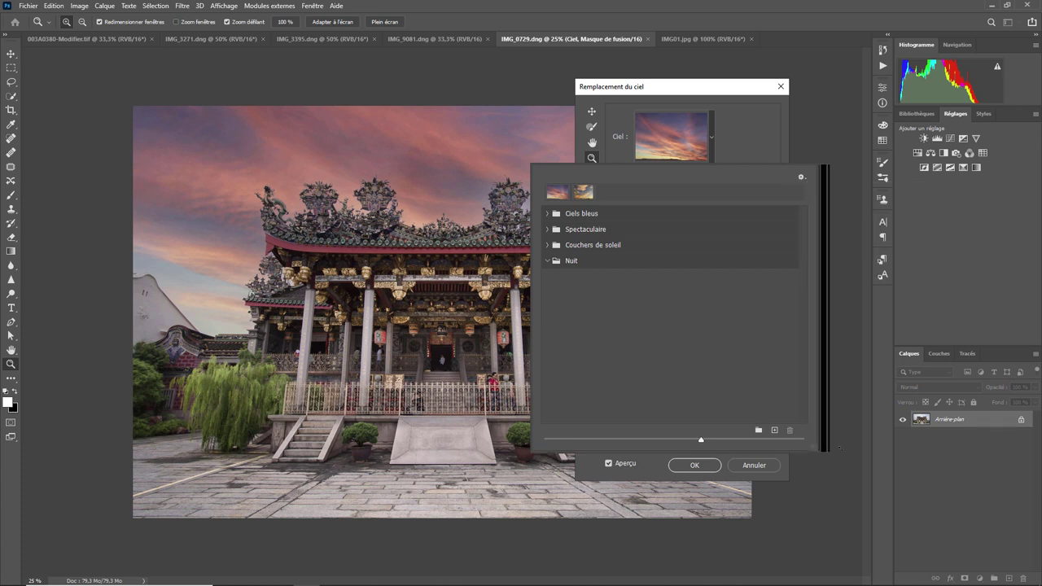
pyautogui.moveTo(812, 454)
pyautogui.mouseDown()
pyautogui.moveTo(765, 434)
pyautogui.moveTo(847, 434)
pyautogui.mouseUp()
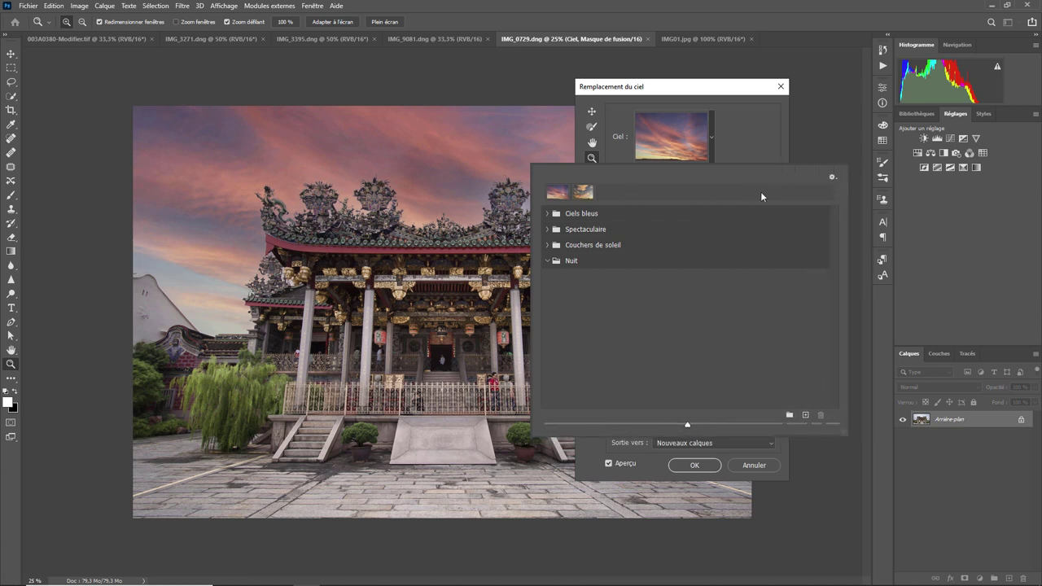
pyautogui.click(831, 177)
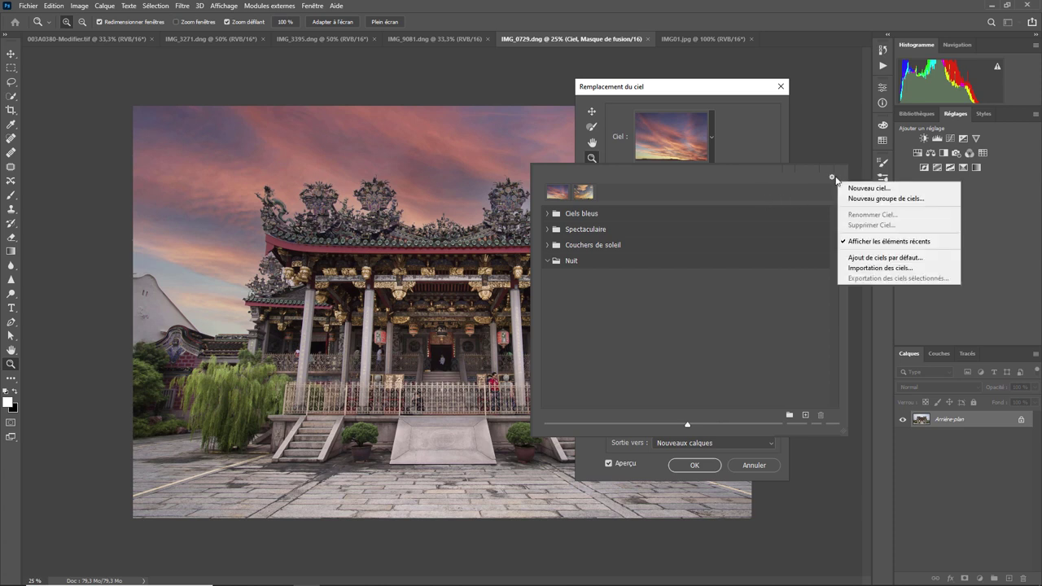
pyautogui.click(865, 241)
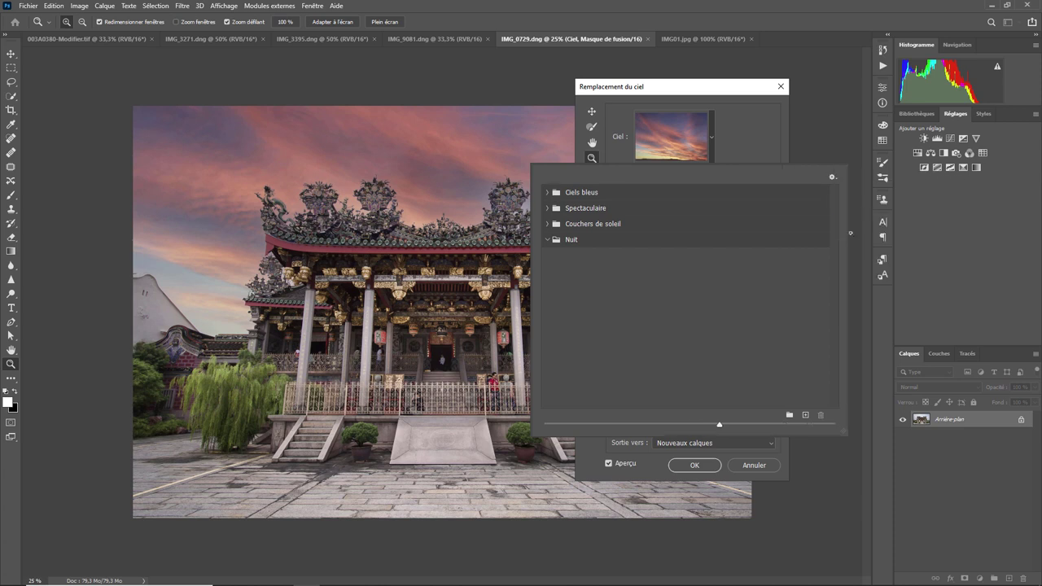
# - Browse the Spectaculaire folder, then close the sky library to show the settings
pyautogui.click(831, 177)
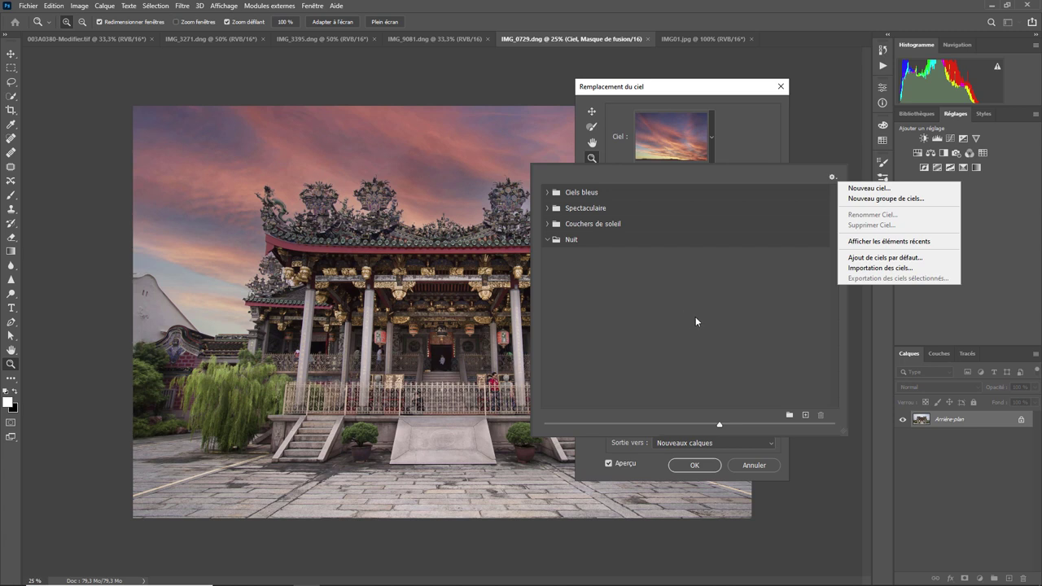
pyautogui.click(548, 210)
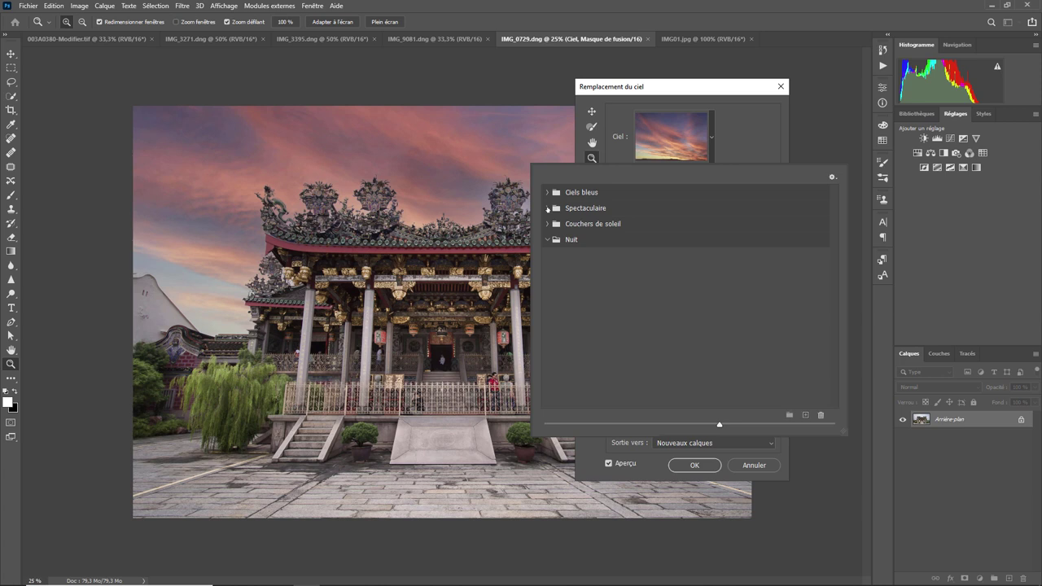
pyautogui.click(547, 209)
pyautogui.click(548, 209)
pyautogui.click(740, 92)
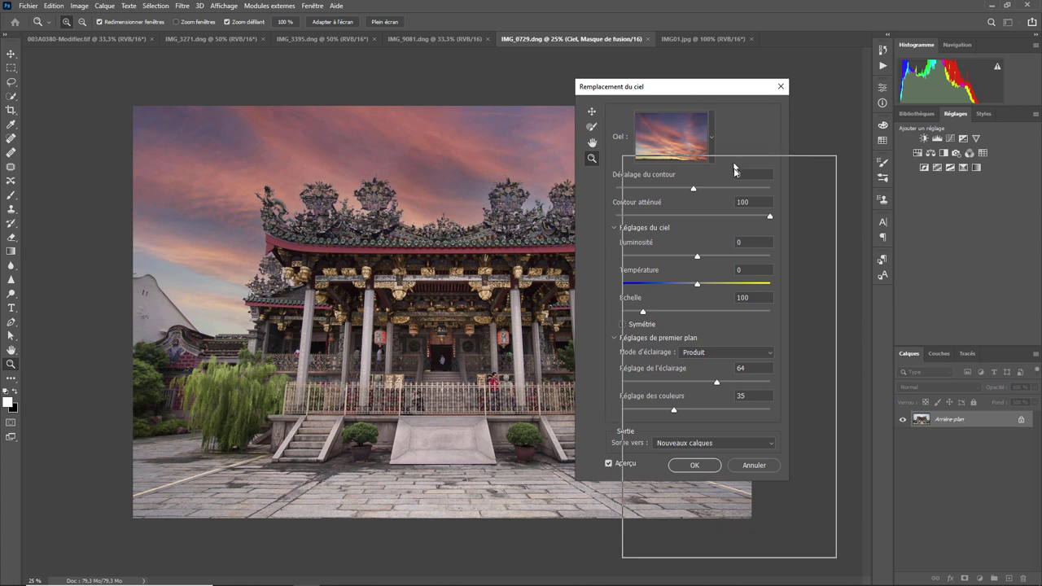
# - Move the dialog off the sky and test Décalage du contour at -100 and 100 before resetting to 0
pyautogui.moveTo(734, 169); pyautogui.dragTo(730, 187)
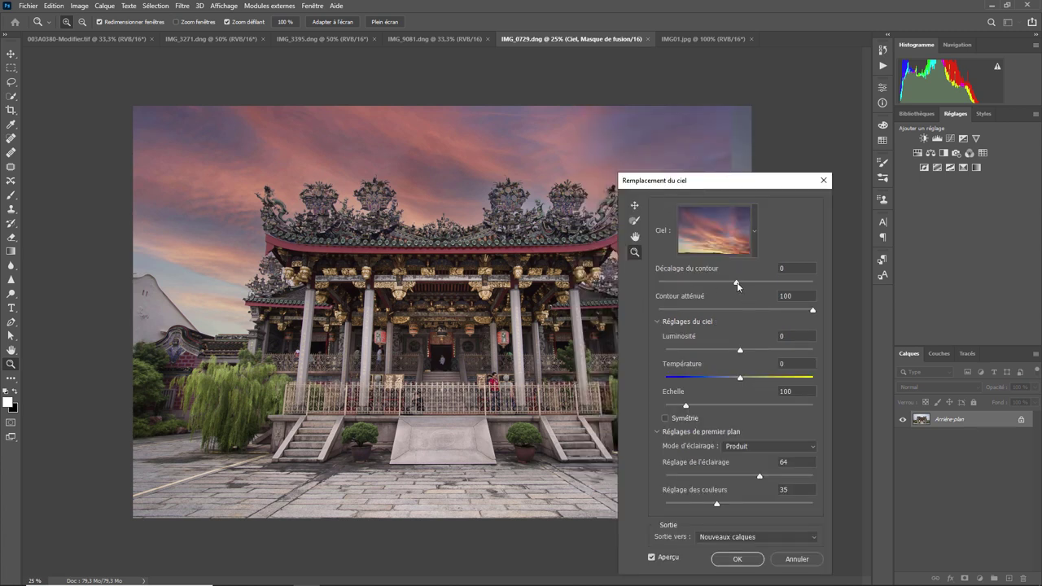
pyautogui.moveTo(737, 283); pyautogui.dragTo(658, 283)
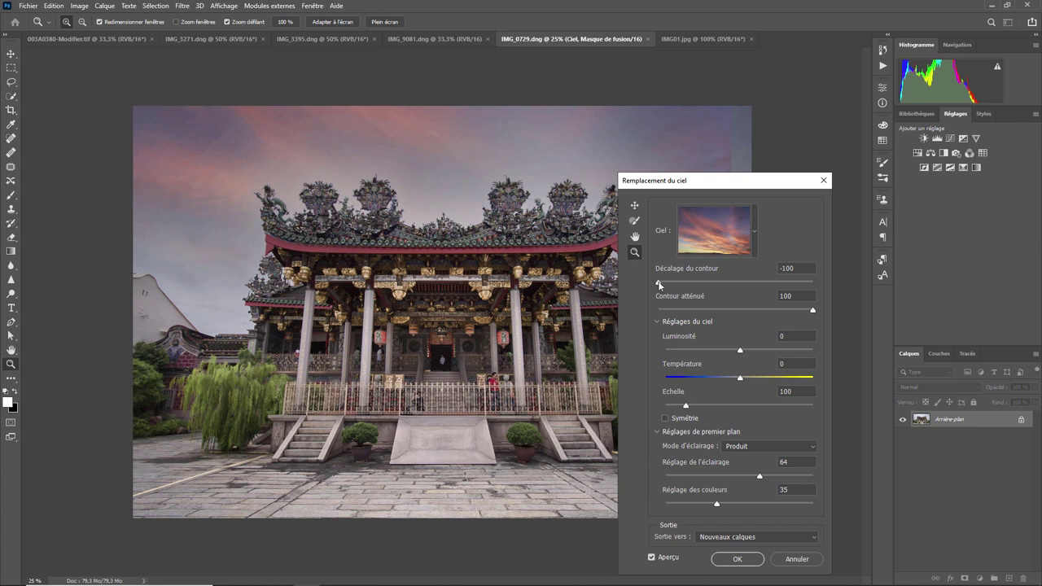
pyautogui.moveTo(658, 282); pyautogui.dragTo(834, 293)
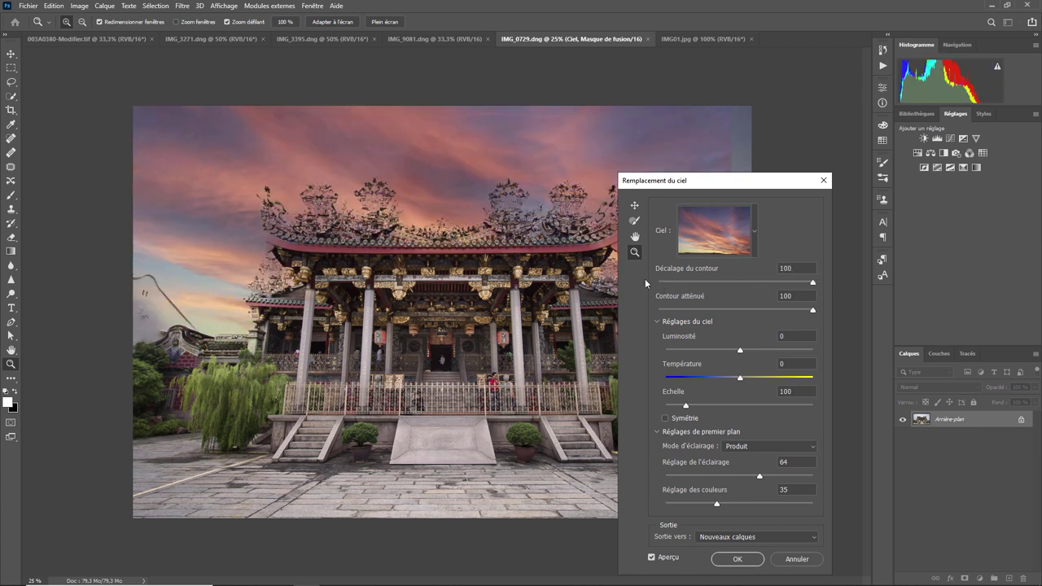
pyautogui.moveTo(813, 283); pyautogui.dragTo(736, 284)
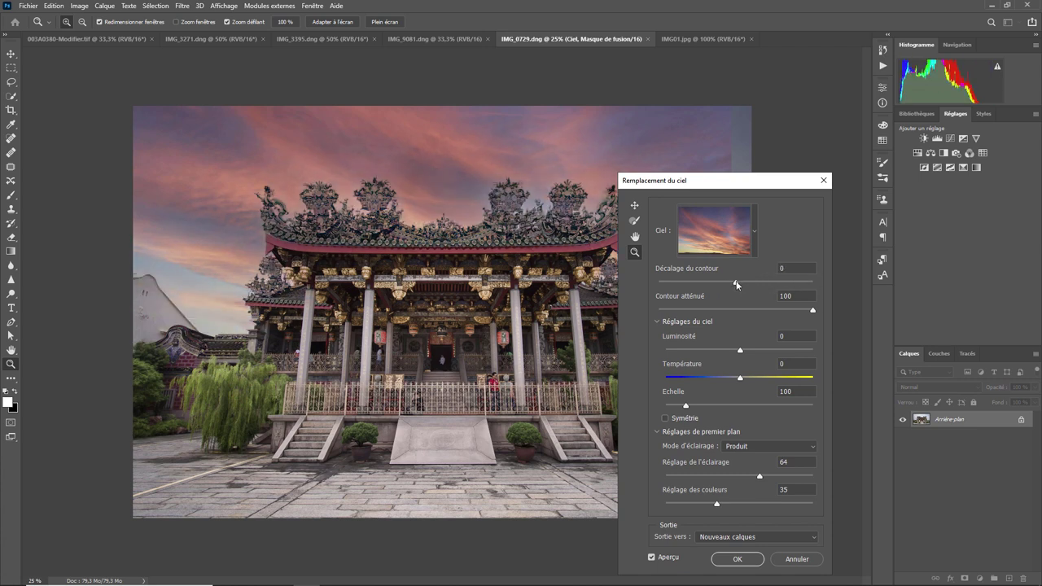
# - Nudge the sunset sky with the sky Move tool and set Contour atténué to 20
pyautogui.click(634, 205)
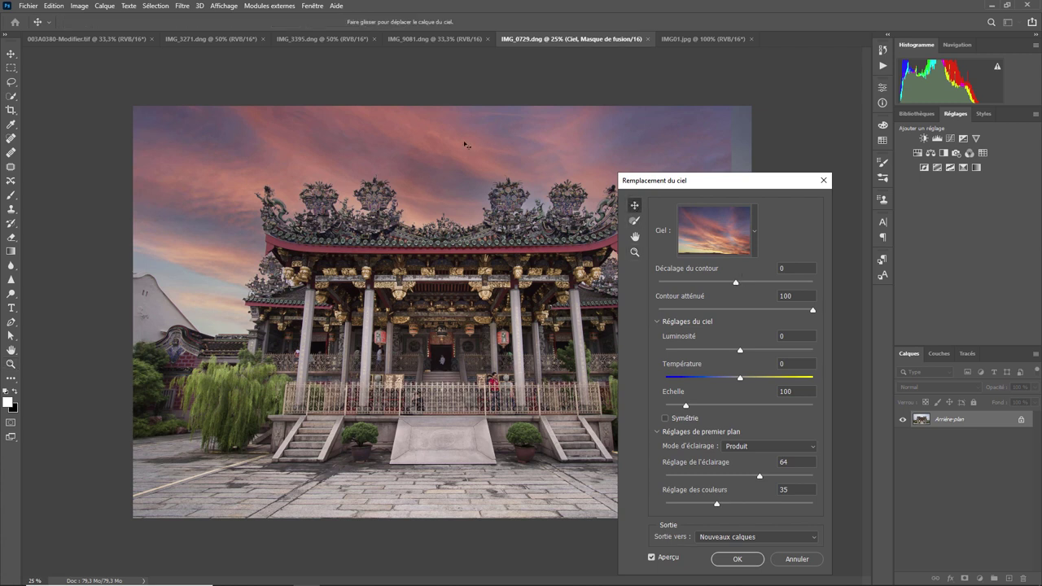
pyautogui.moveTo(459, 153); pyautogui.dragTo(478, 150)
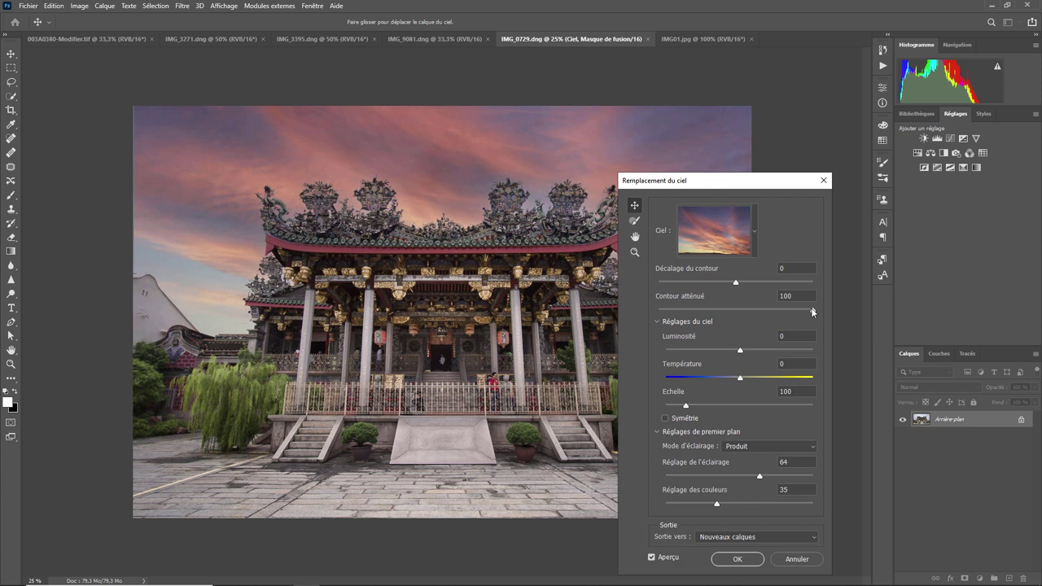
pyautogui.moveTo(812, 312); pyautogui.dragTo(647, 315)
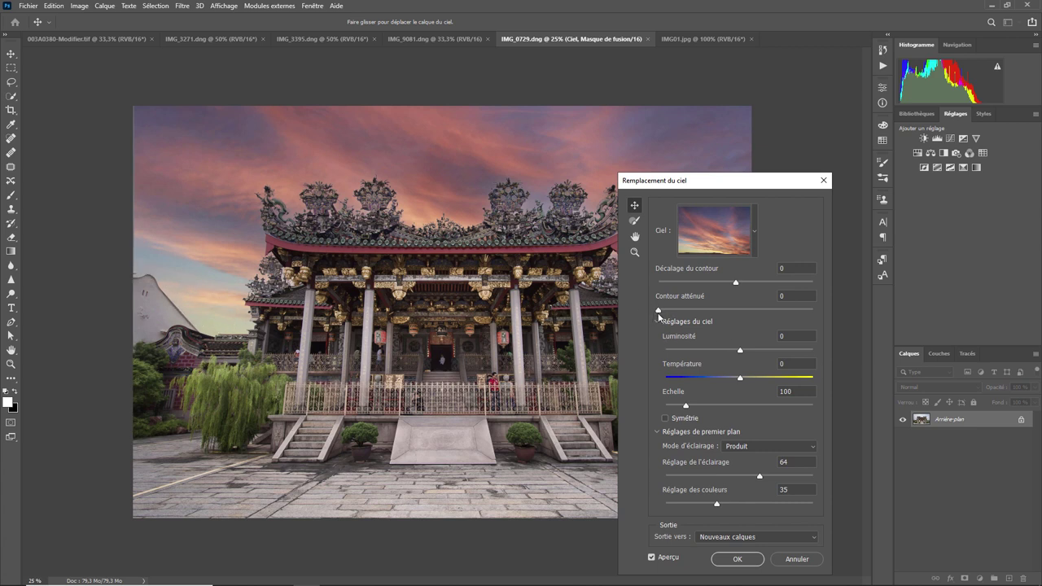
pyautogui.moveTo(658, 312); pyautogui.dragTo(834, 318)
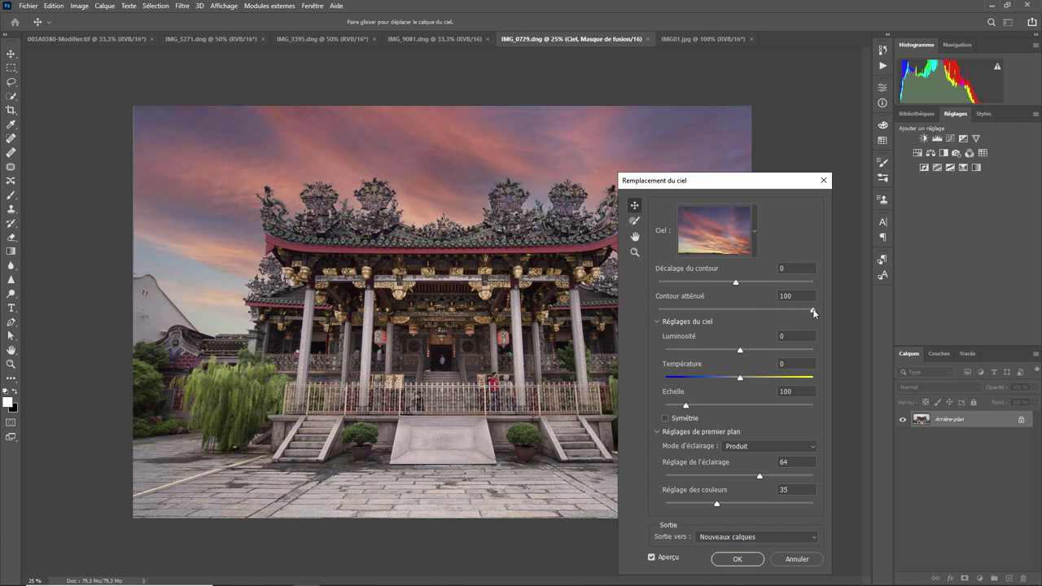
pyautogui.moveTo(813, 311); pyautogui.dragTo(688, 315)
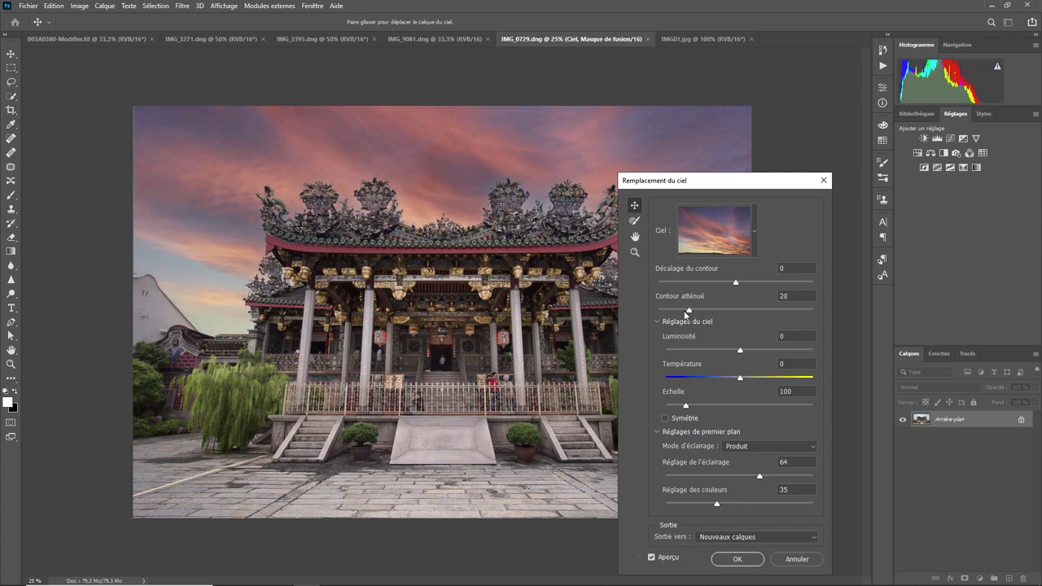
# - Raise Contour atténué to 100 and try Luminosité extremes before returning it to 0
pyautogui.moveTo(689, 313); pyautogui.dragTo(824, 321)
pyautogui.click(658, 324)
pyautogui.click(658, 325)
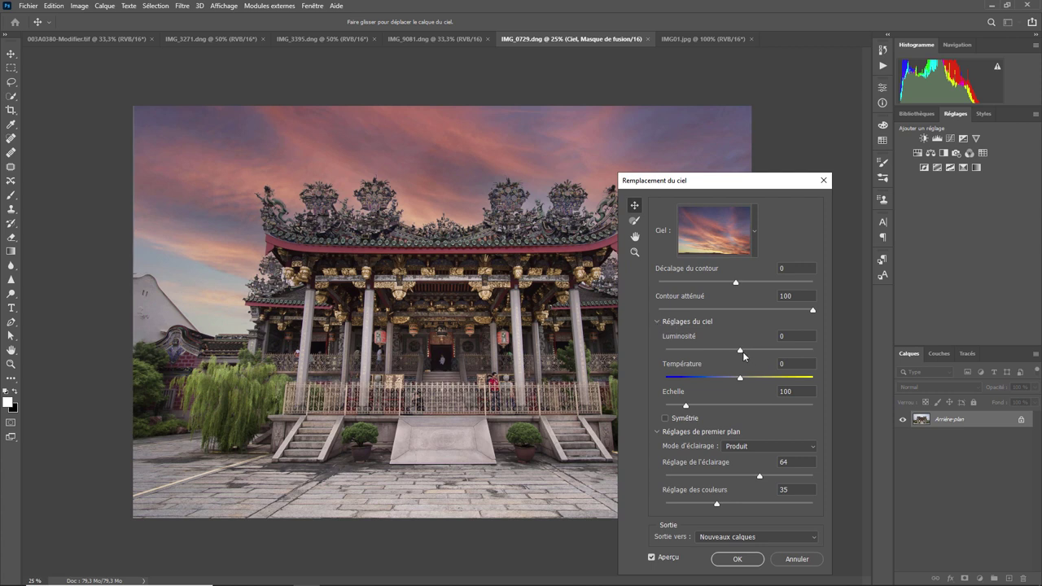
pyautogui.moveTo(740, 351)
pyautogui.mouseDown()
pyautogui.moveTo(668, 350)
pyautogui.moveTo(814, 359)
pyautogui.mouseUp()
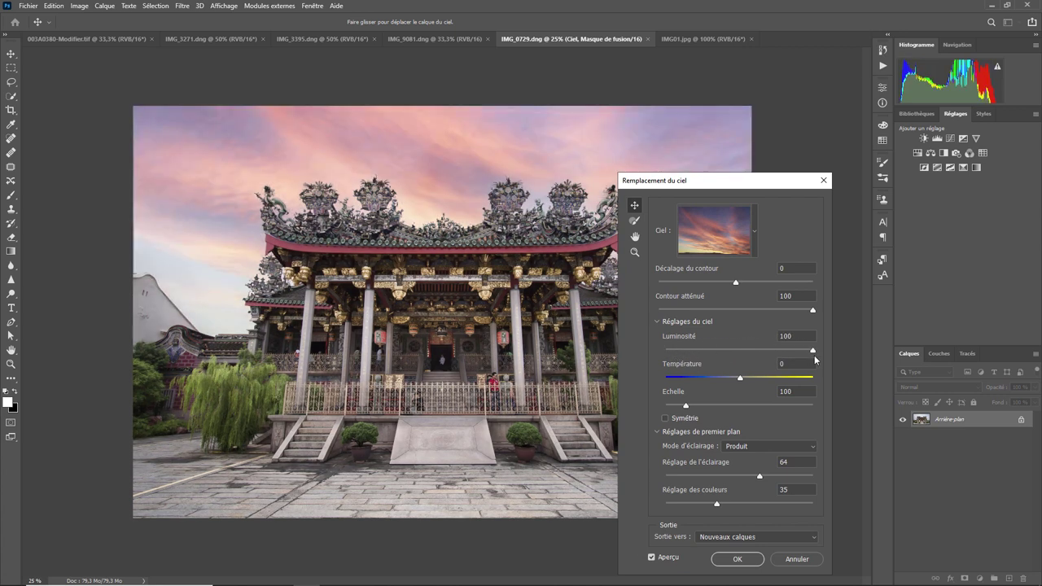
pyautogui.moveTo(813, 352)
pyautogui.mouseDown()
pyautogui.moveTo(735, 356)
pyautogui.moveTo(772, 379)
pyautogui.moveTo(705, 379)
pyautogui.mouseUp()
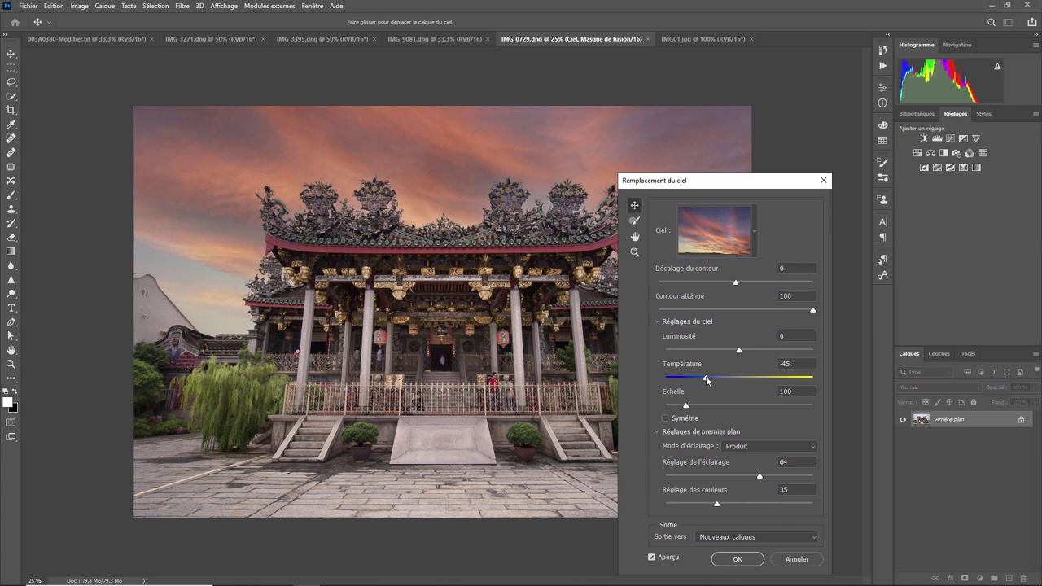
# - Set Température to -1 and Échelle to 167, and move the dialog to the left
pyautogui.moveTo(706, 379); pyautogui.dragTo(739, 381)
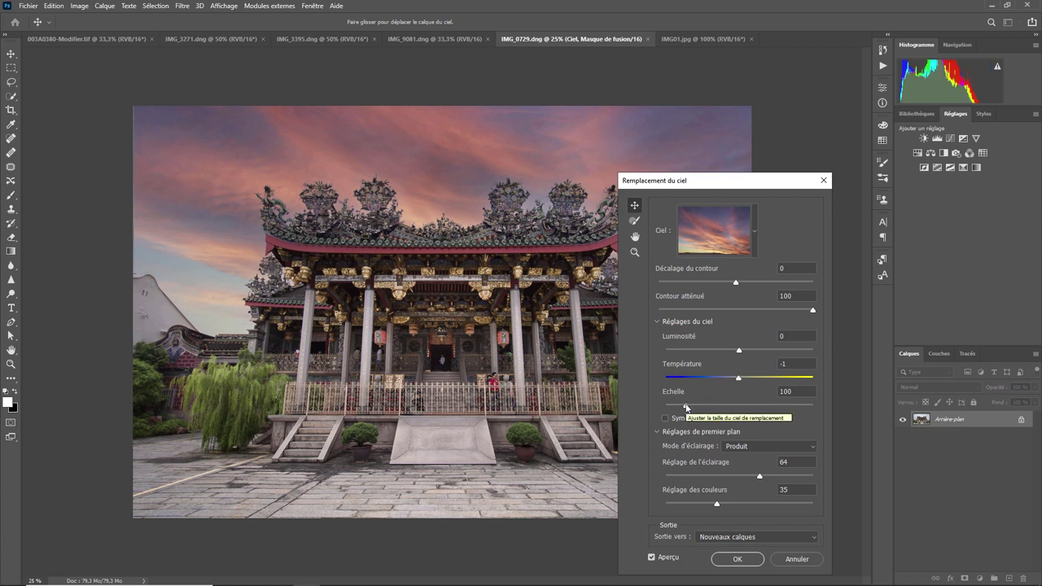
pyautogui.moveTo(686, 405); pyautogui.dragTo(679, 405)
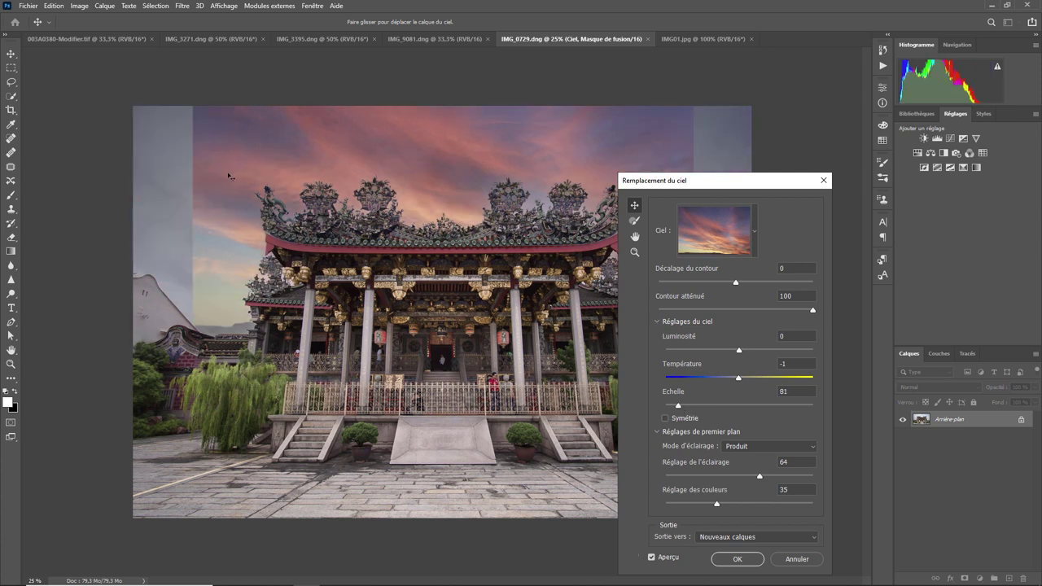
pyautogui.moveTo(679, 405)
pyautogui.mouseDown()
pyautogui.moveTo(729, 406)
pyautogui.moveTo(715, 406)
pyautogui.mouseUp()
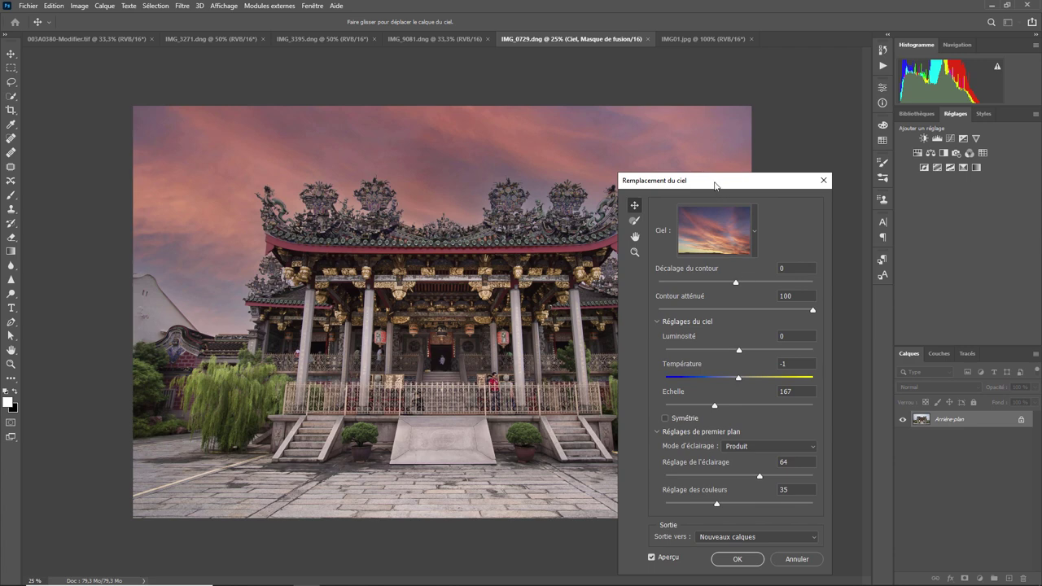
pyautogui.moveTo(715, 183); pyautogui.dragTo(326, 201)
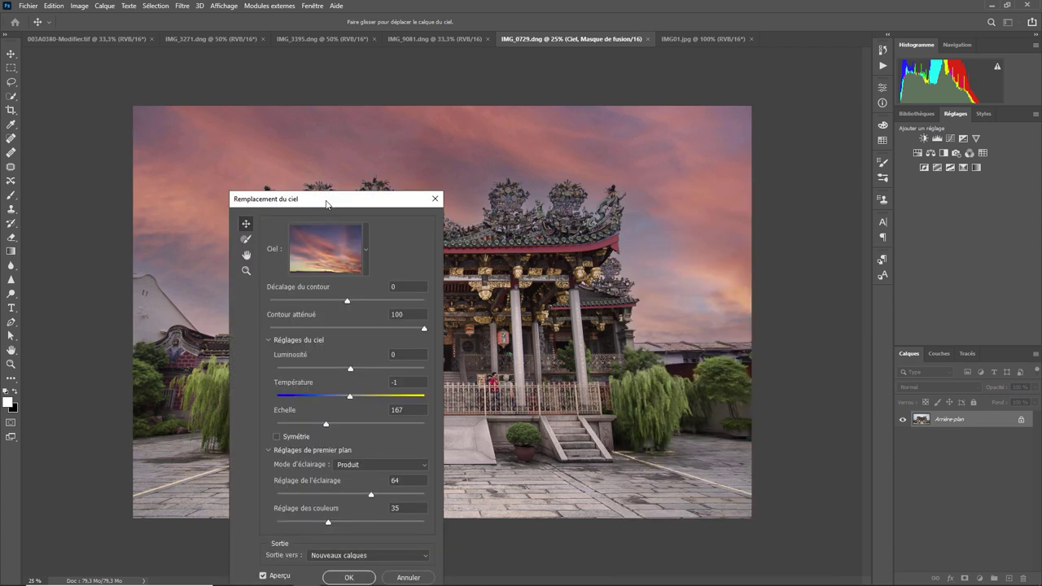
# - Try and undo a Symétrie flip, then move the Sky Replacement window up and right off the photo
pyautogui.moveTo(714, 191); pyautogui.dragTo(730, 182)
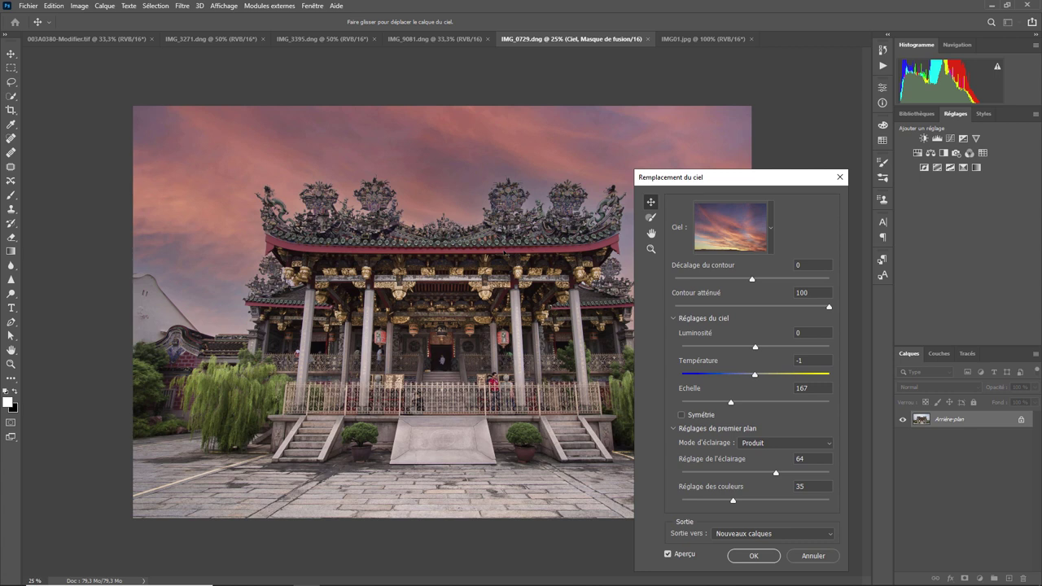
pyautogui.click(690, 420)
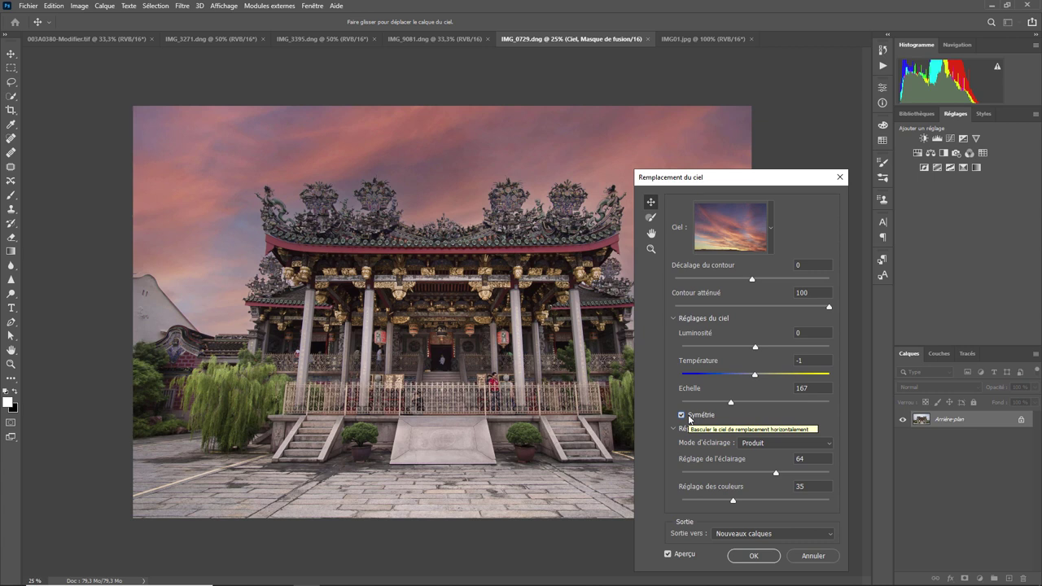
pyautogui.click(689, 420)
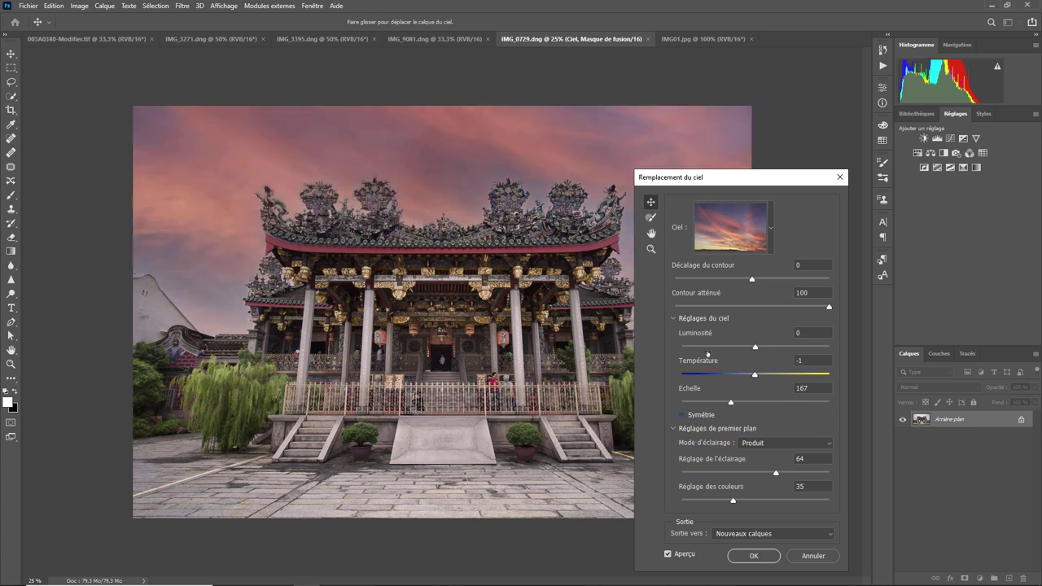
pyautogui.moveTo(726, 183); pyautogui.dragTo(776, 118)
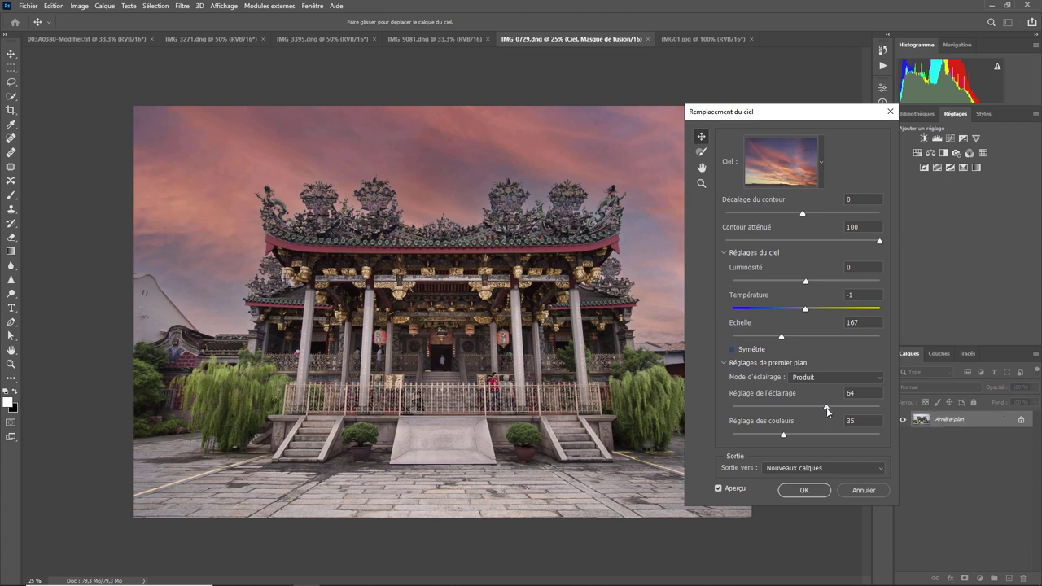
# - Set foreground Réglage de l'éclairage to 53 and Réglage des couleurs to 65
pyautogui.moveTo(826, 411); pyautogui.dragTo(833, 411)
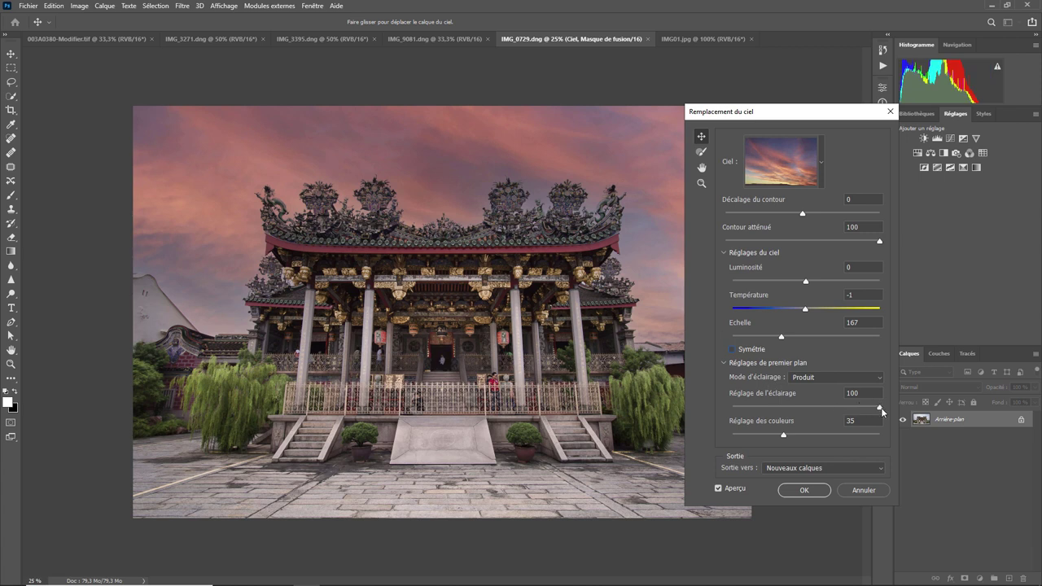
pyautogui.moveTo(880, 407); pyautogui.dragTo(732, 406)
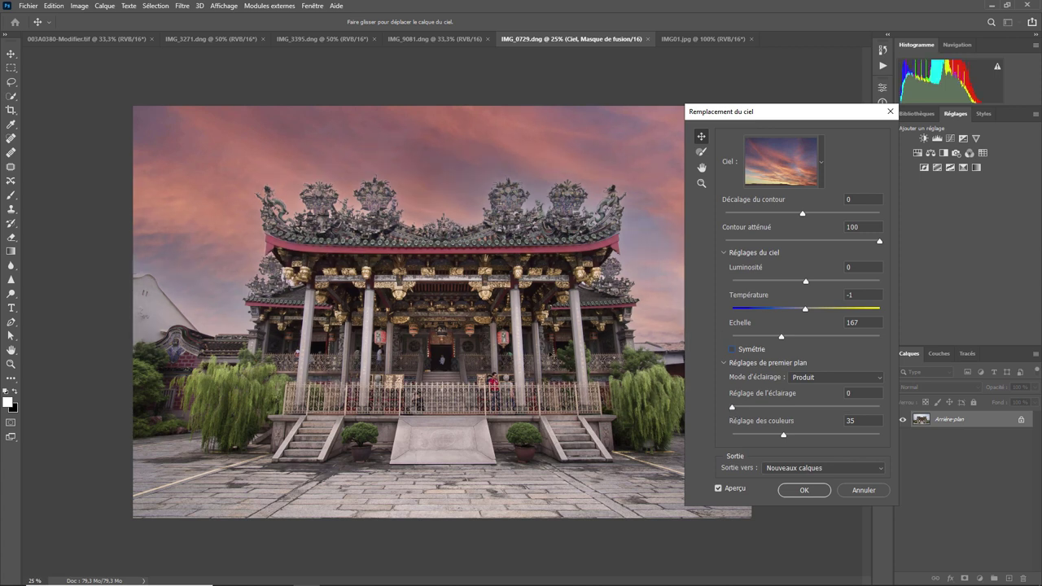
pyautogui.moveTo(730, 405); pyautogui.dragTo(810, 409)
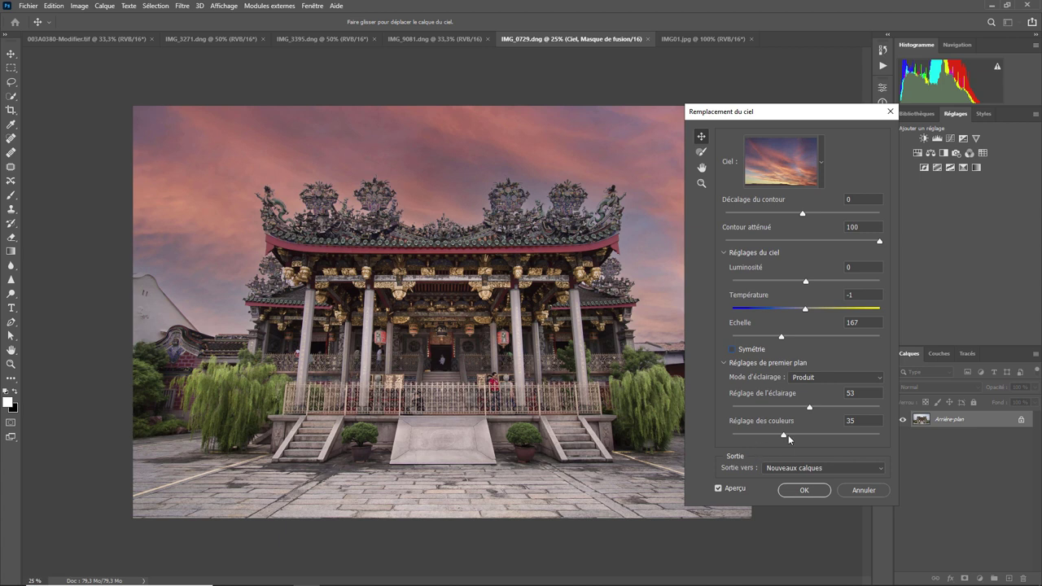
pyautogui.moveTo(788, 437); pyautogui.dragTo(836, 438)
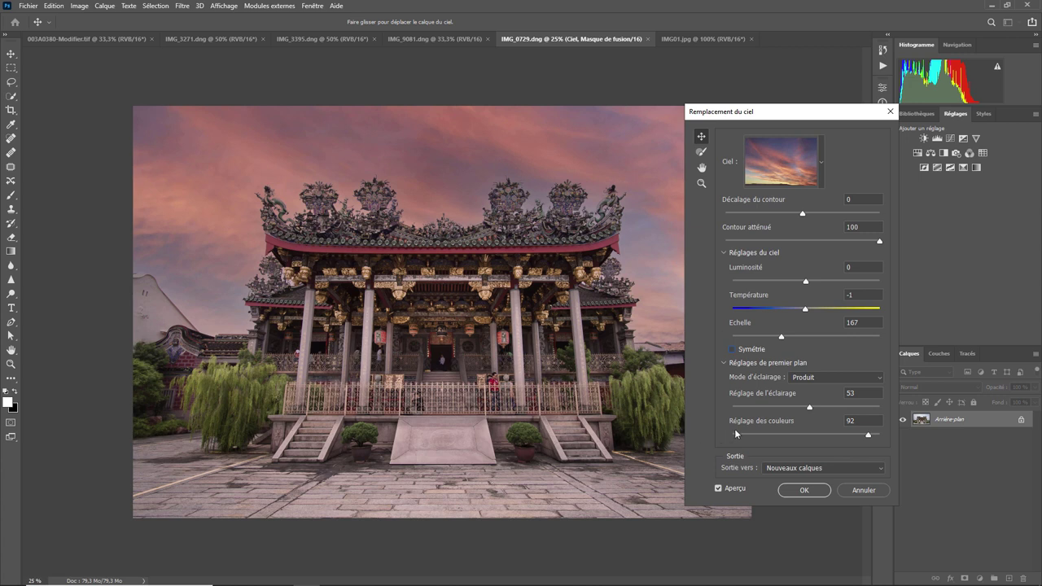
pyautogui.moveTo(868, 436); pyautogui.dragTo(830, 438)
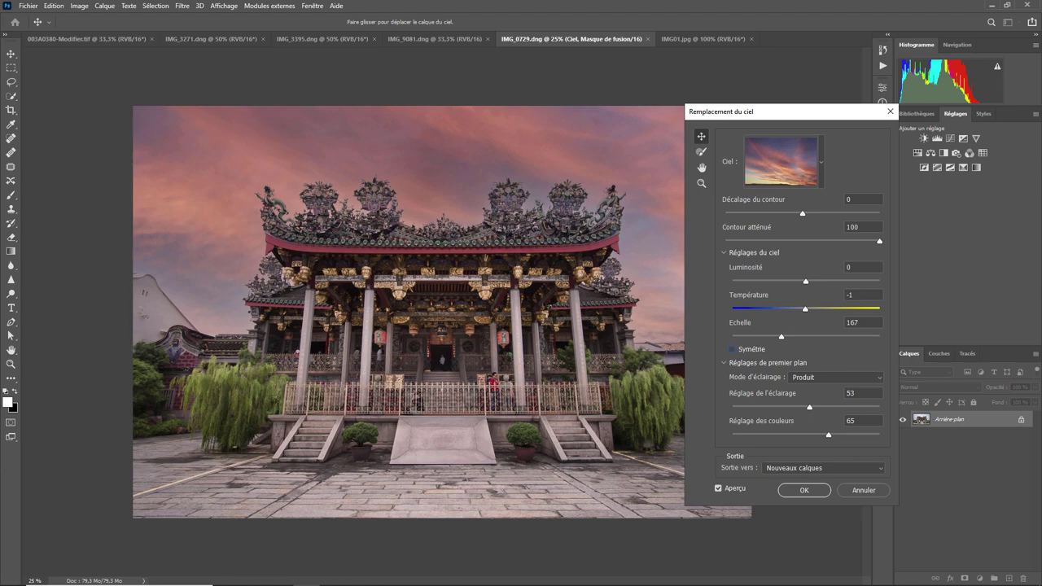
# - Zoom in and turn on Symétrie to flip the sunset sky horizontally, comparing it unflipped
pyautogui.scroll(1, 498, 295)
pyautogui.scroll(1, 513, 297)
pyautogui.scroll(1, 529, 301)
pyautogui.scroll(1, 544, 305)
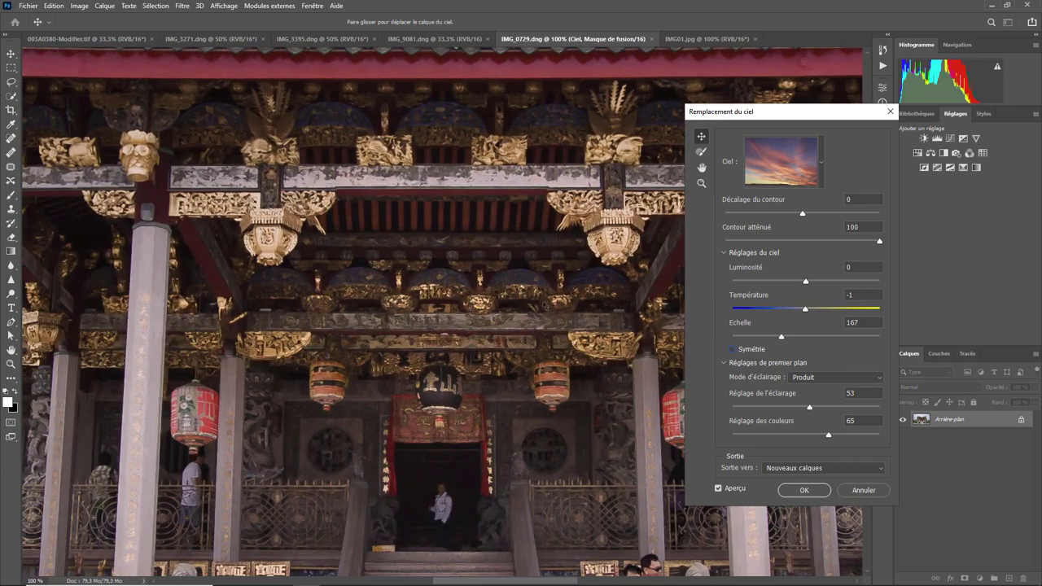
pyautogui.click(732, 349)
pyautogui.click(732, 349)
pyautogui.click(732, 349)
# - Pan around the temple roof and its ornament with the Hand tool, then zoom back out to the whole temple
pyautogui.click(701, 168)
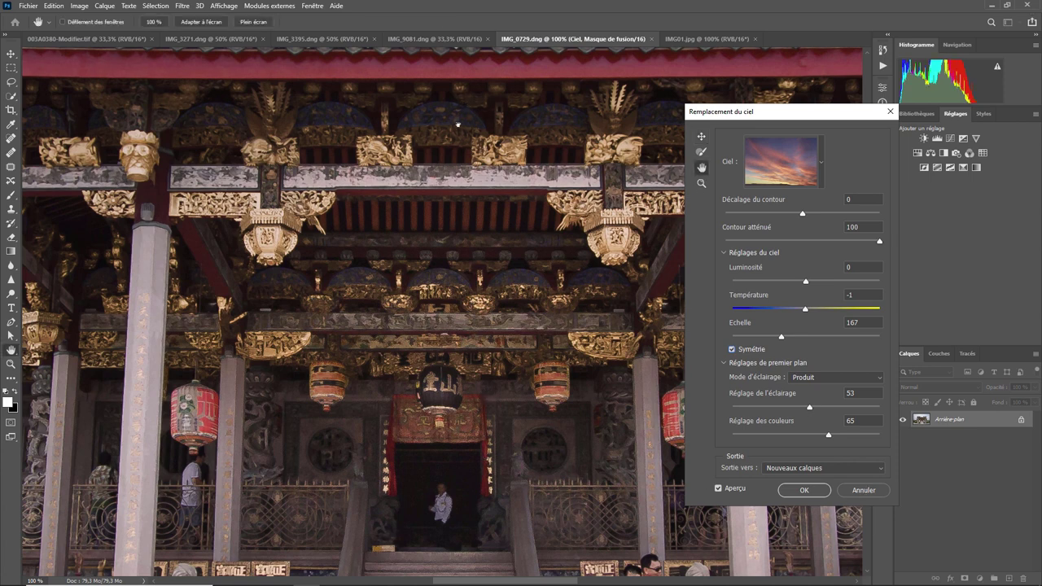
pyautogui.moveTo(458, 125); pyautogui.dragTo(478, 251)
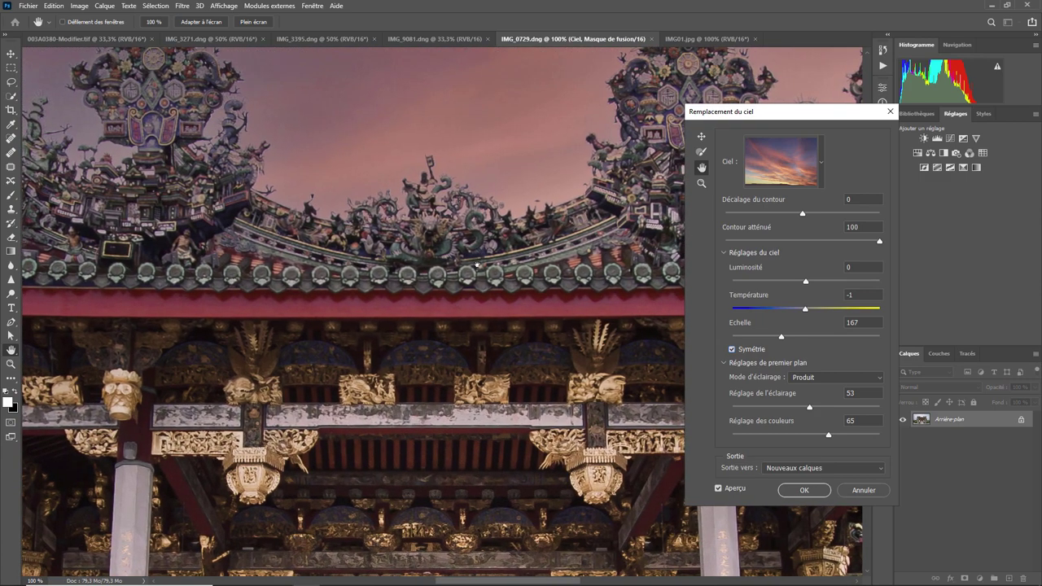
pyautogui.scroll(1, 477, 265)
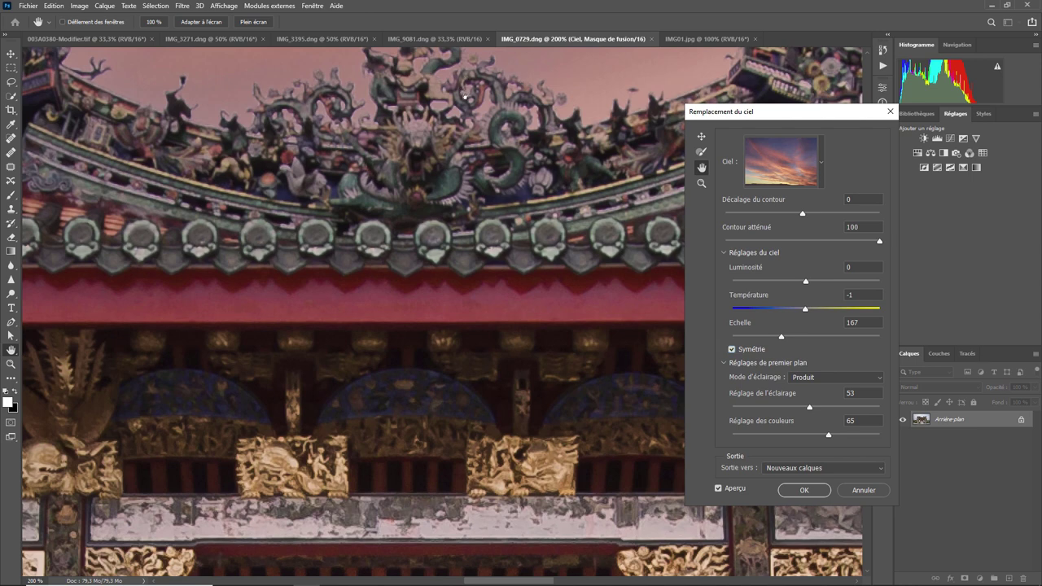
pyautogui.moveTo(465, 93); pyautogui.dragTo(476, 165)
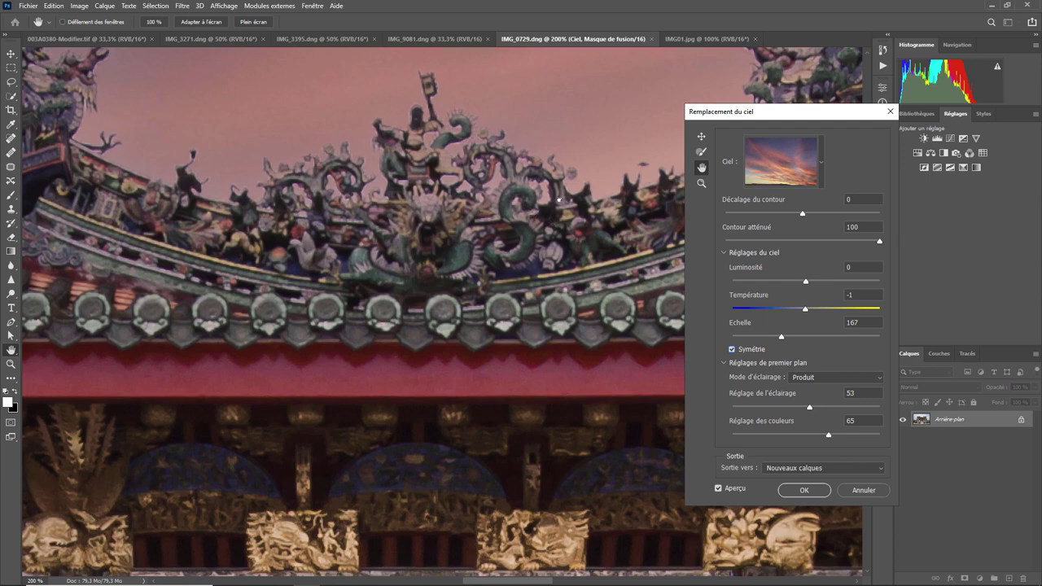
pyautogui.hotkey('ctrl', '-')
pyautogui.hotkey('ctrl', '-')
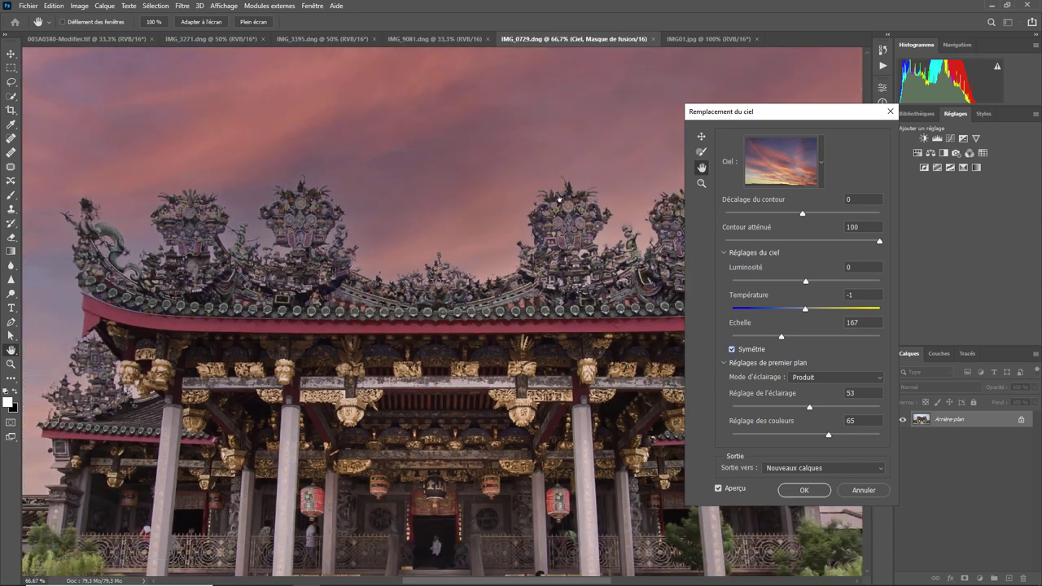
pyautogui.hotkey('ctrl', '-')
pyautogui.hotkey('ctrl', '-')
pyautogui.hotkey('ctrl', '-')
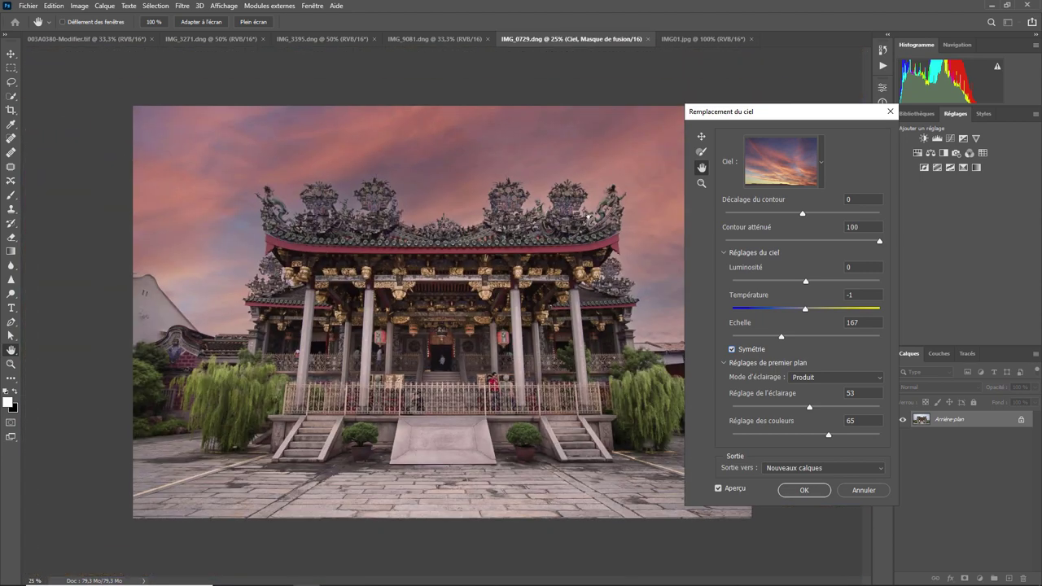
# - Compare with Aperçu, keep Sortie vers on Nouveaux calques, and apply the sky replacement
pyautogui.click(727, 488)
pyautogui.click(727, 488)
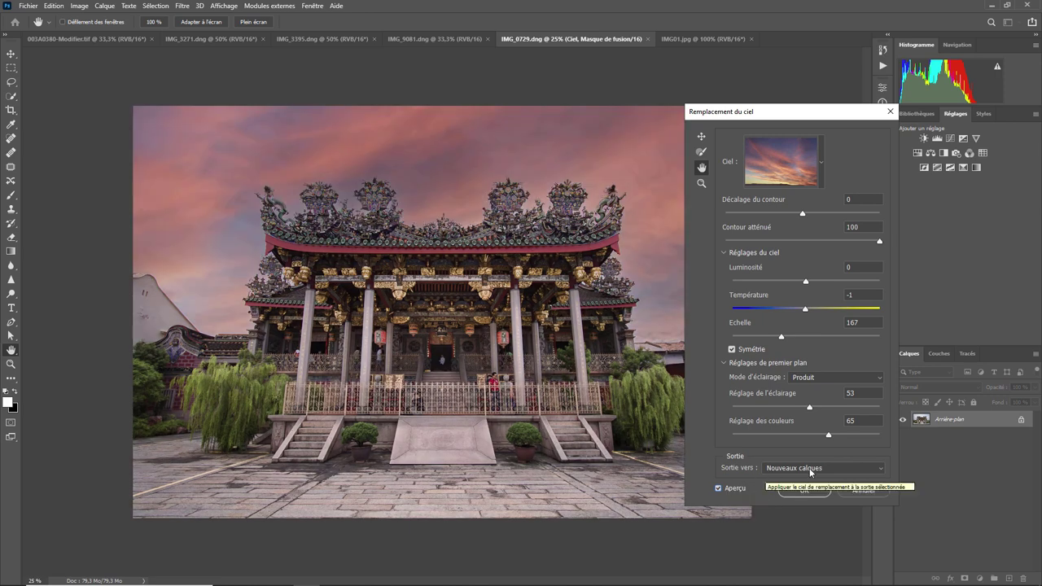
pyautogui.click(810, 468)
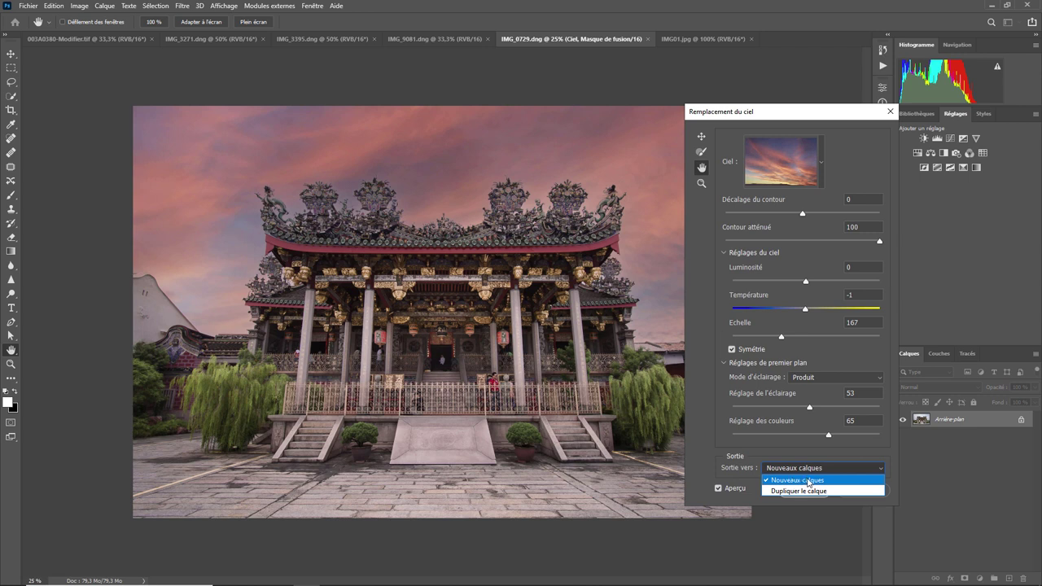
pyautogui.click(703, 461)
pyautogui.click(781, 491)
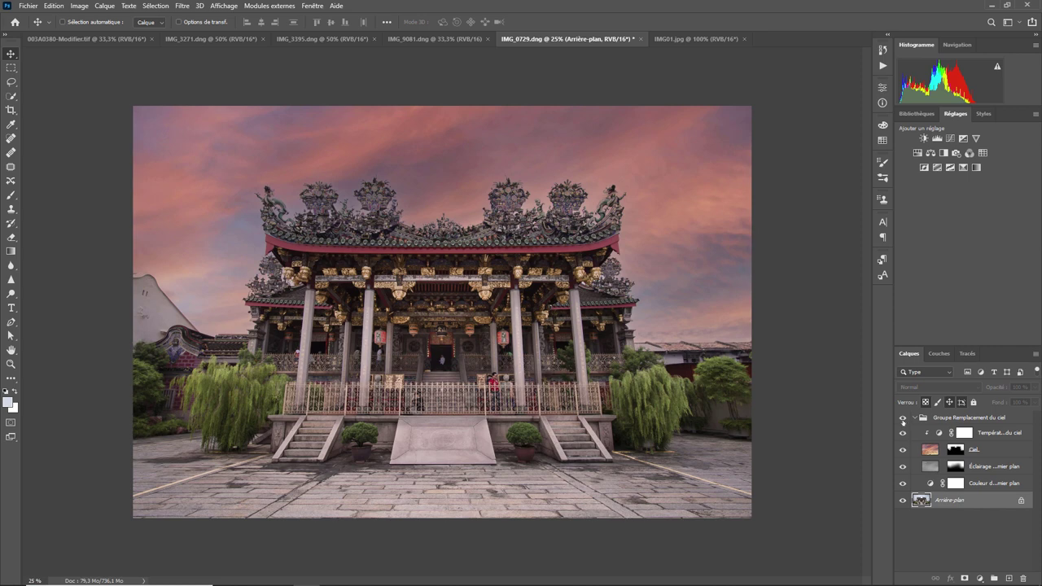
# - Toggle the Groupe Remplacement du ciel and its sky layer on and off to compare with the original
pyautogui.click(902, 419)
pyautogui.click(902, 418)
pyautogui.click(902, 418)
pyautogui.click(902, 419)
pyautogui.click(901, 419)
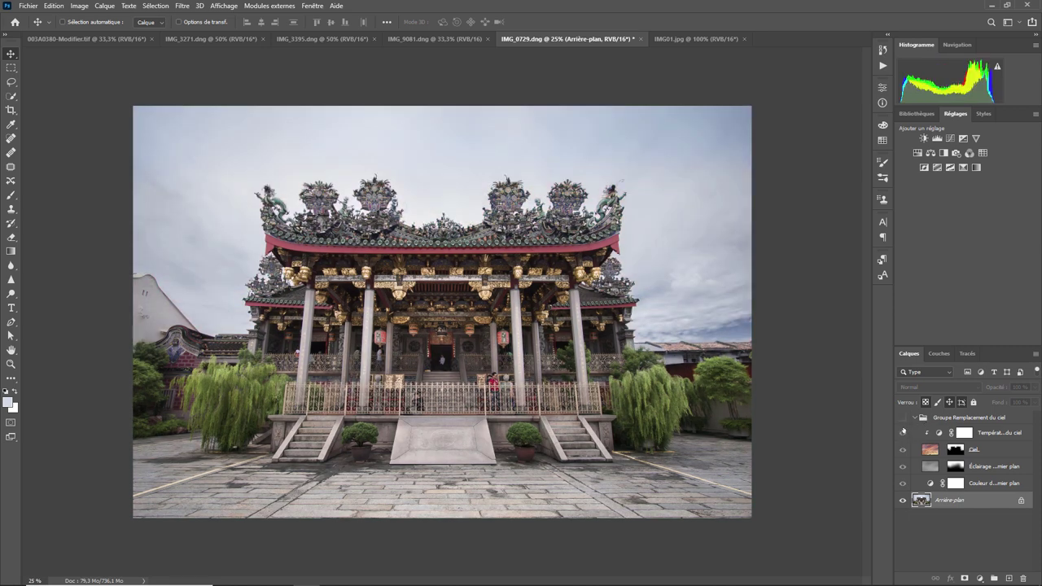
pyautogui.click(902, 418)
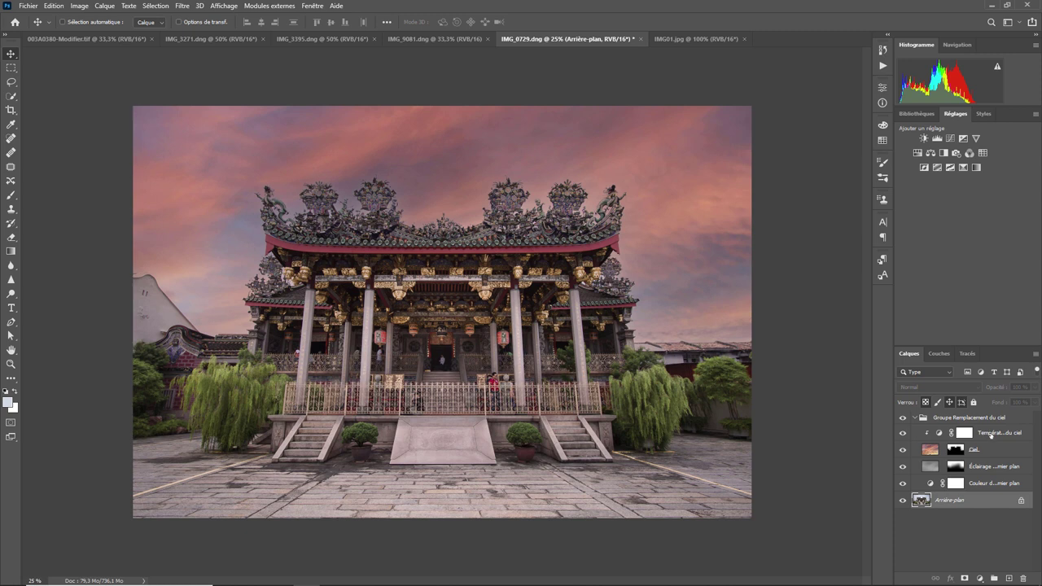
pyautogui.click(902, 450)
pyautogui.click(902, 450)
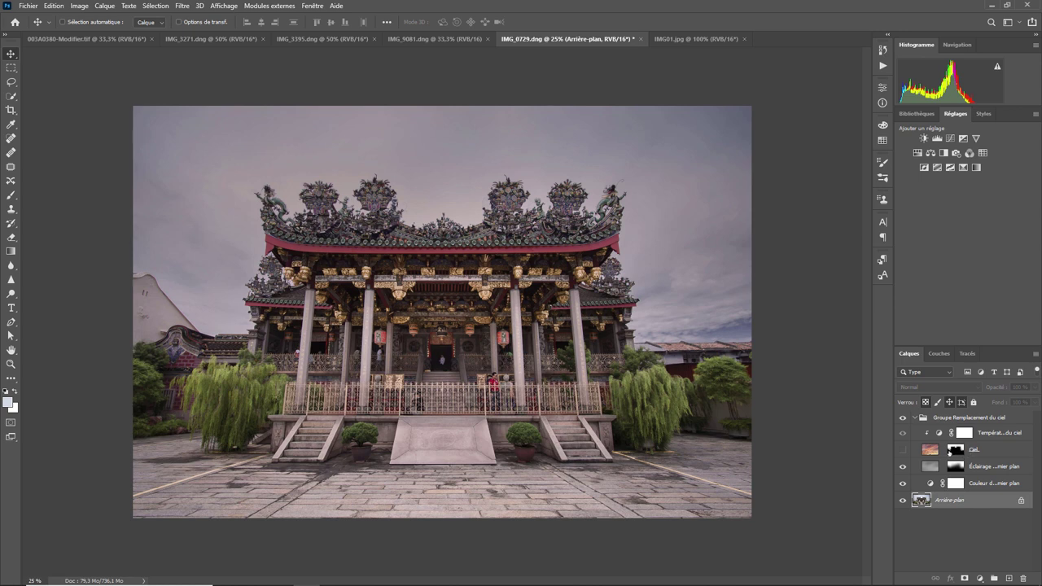
pyautogui.click(902, 450)
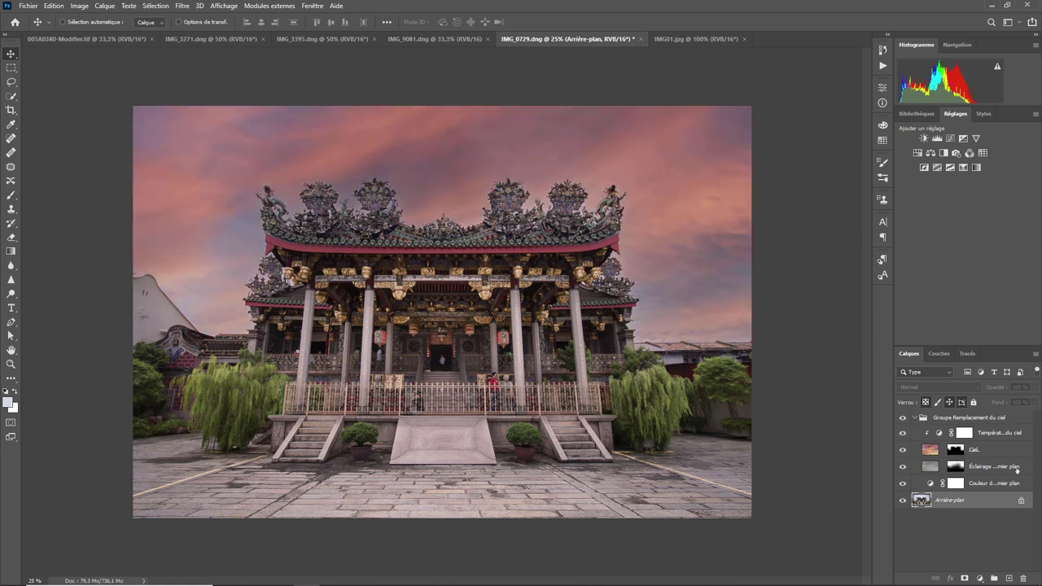
# - Compare with and without the foreground lighting and colour layers, then select Couleur de premier plan
pyautogui.click(901, 466)
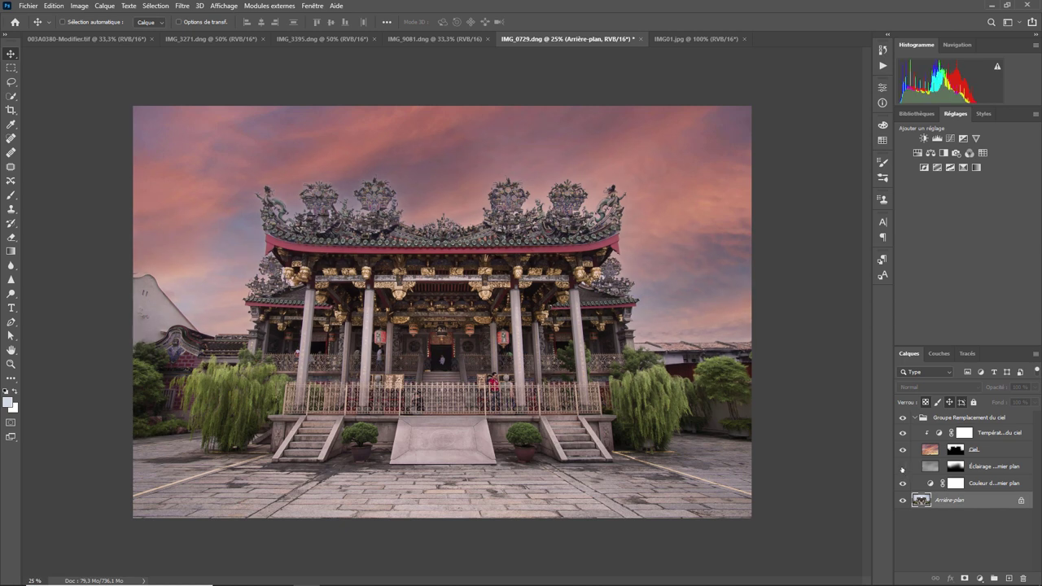
pyautogui.click(902, 466)
pyautogui.click(902, 466)
pyautogui.click(902, 467)
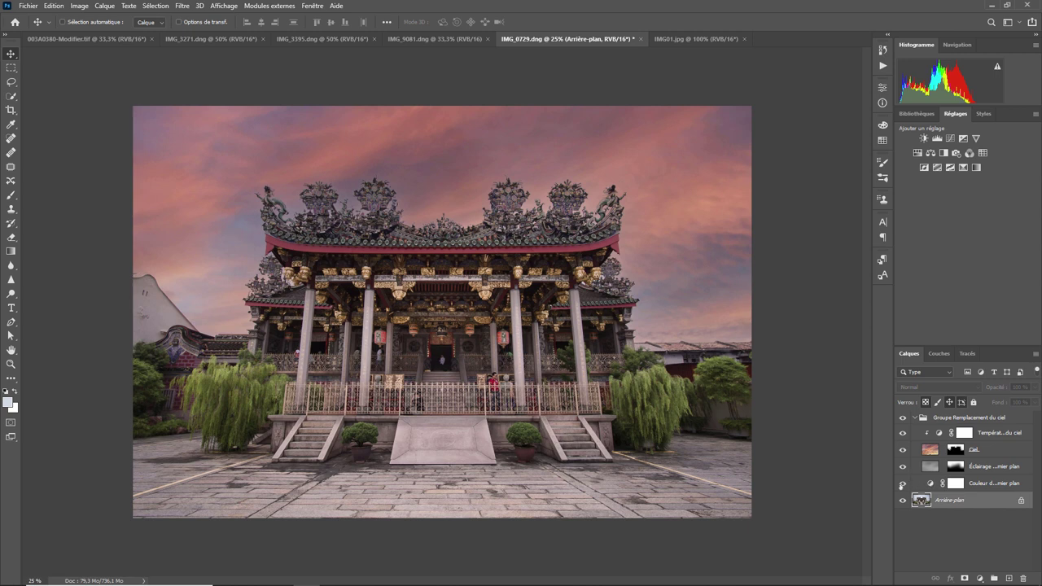
pyautogui.click(901, 483)
pyautogui.click(902, 483)
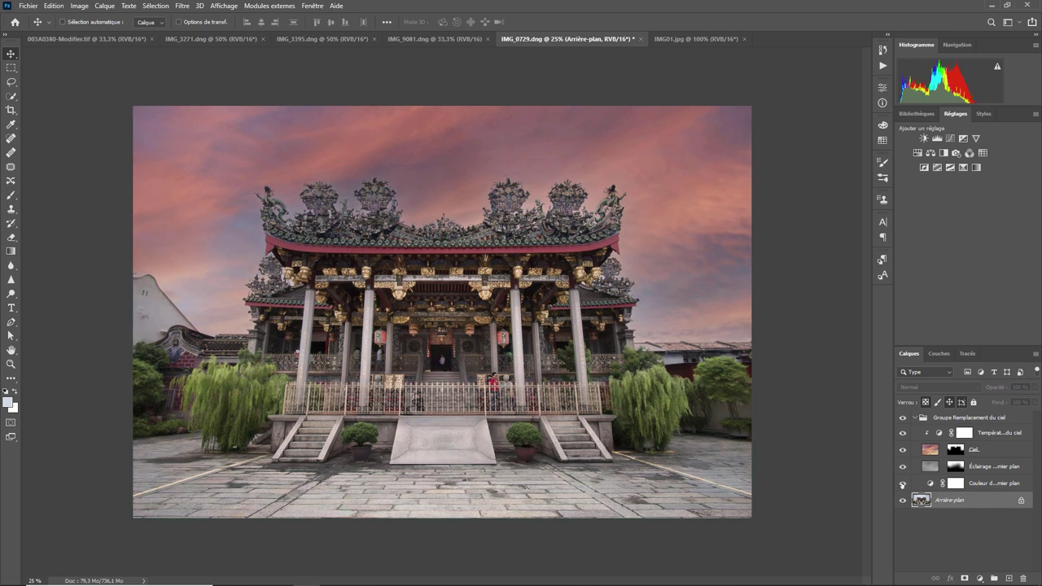
pyautogui.click(902, 483)
pyautogui.click(902, 483)
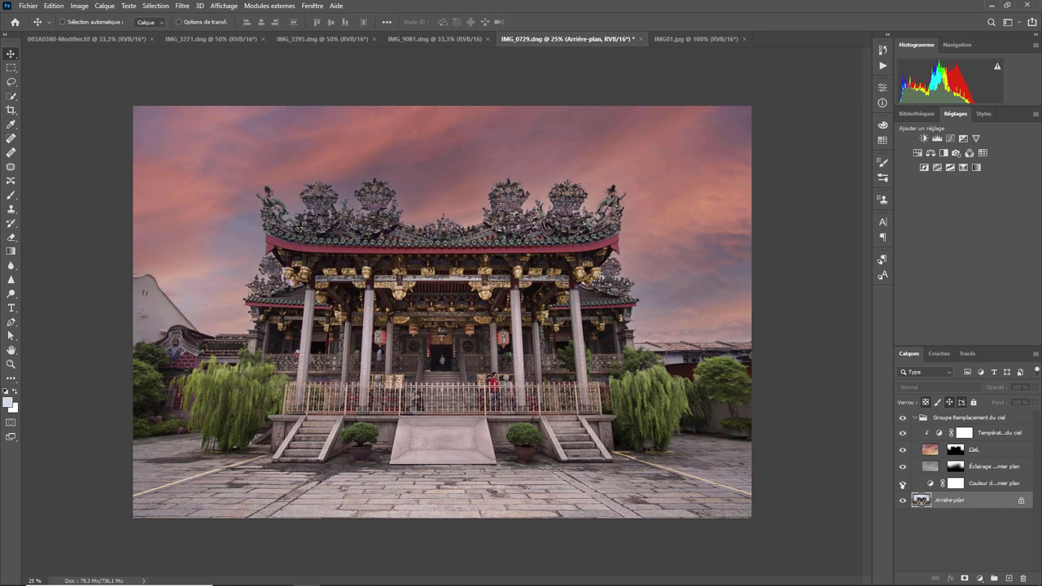
pyautogui.click(973, 485)
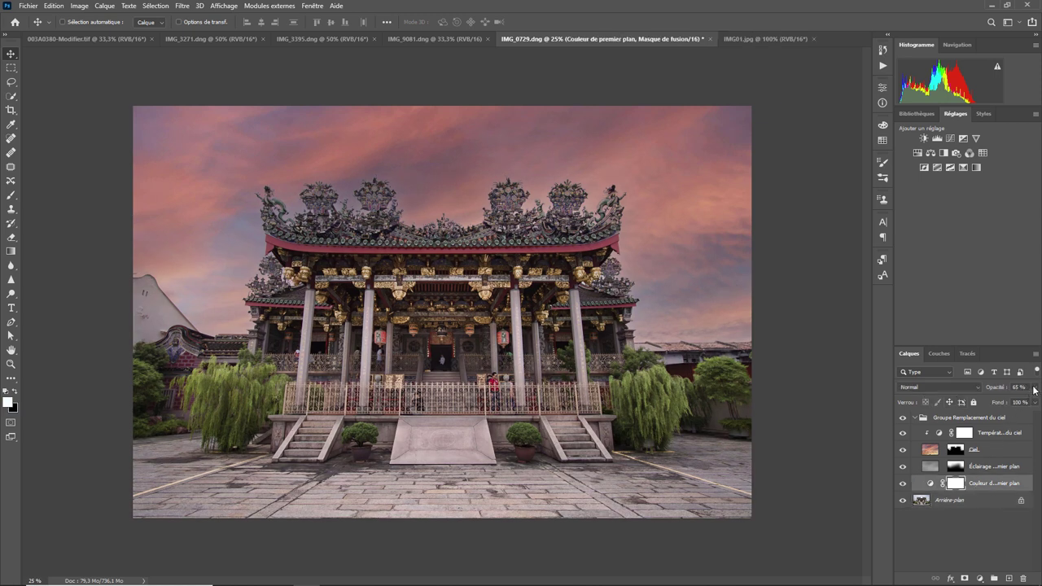
# - Lower the Couleur de premier plan colour layer's opacity to 47% to soften its tint
pyautogui.click(1034, 387)
pyautogui.moveTo(1016, 402)
pyautogui.mouseDown()
pyautogui.moveTo(1037, 404)
pyautogui.moveTo(987, 406)
pyautogui.mouseUp()
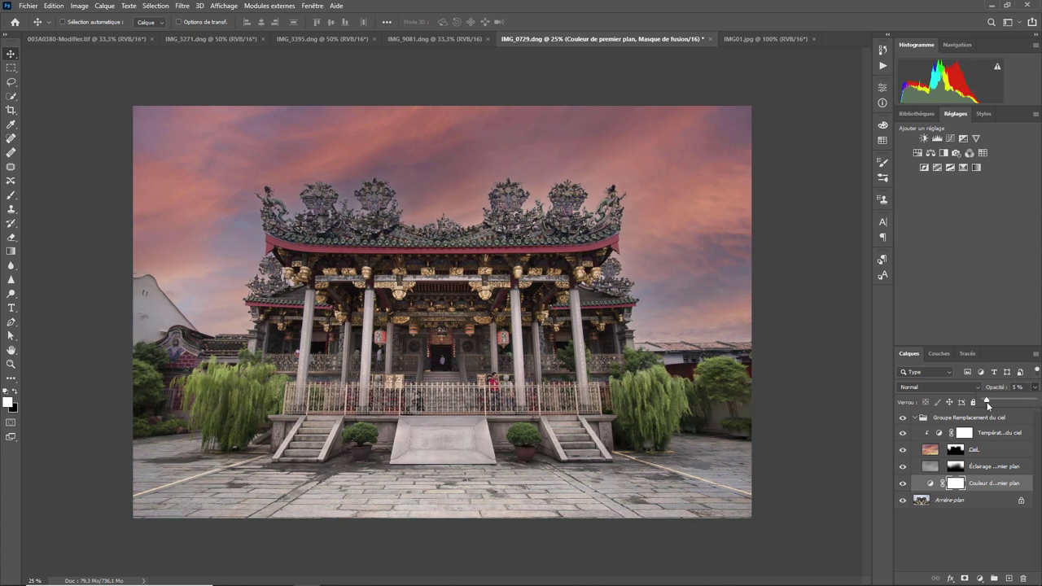
pyautogui.moveTo(986, 402); pyautogui.dragTo(1007, 402)
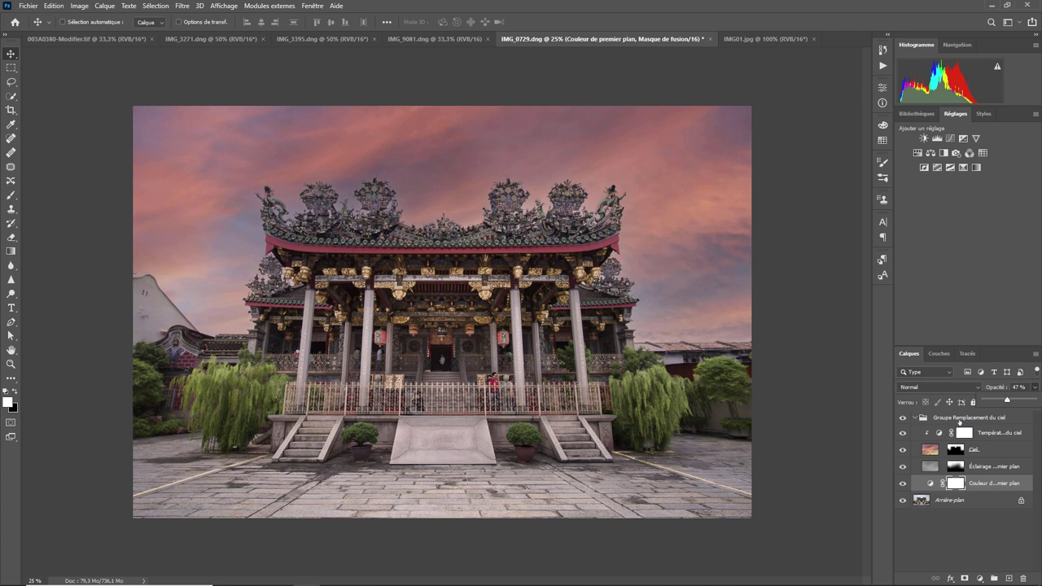
# - Delete the sky replacement group and its contents, then start a fresh Remplacement du ciel
pyautogui.click(955, 419)
pyautogui.rightClick(955, 419)
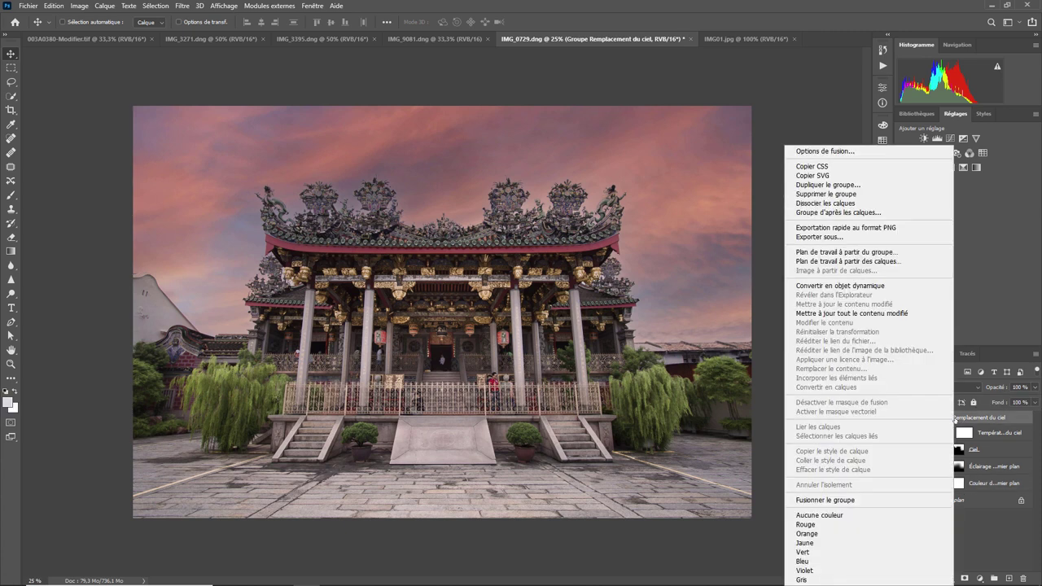
pyautogui.click(822, 193)
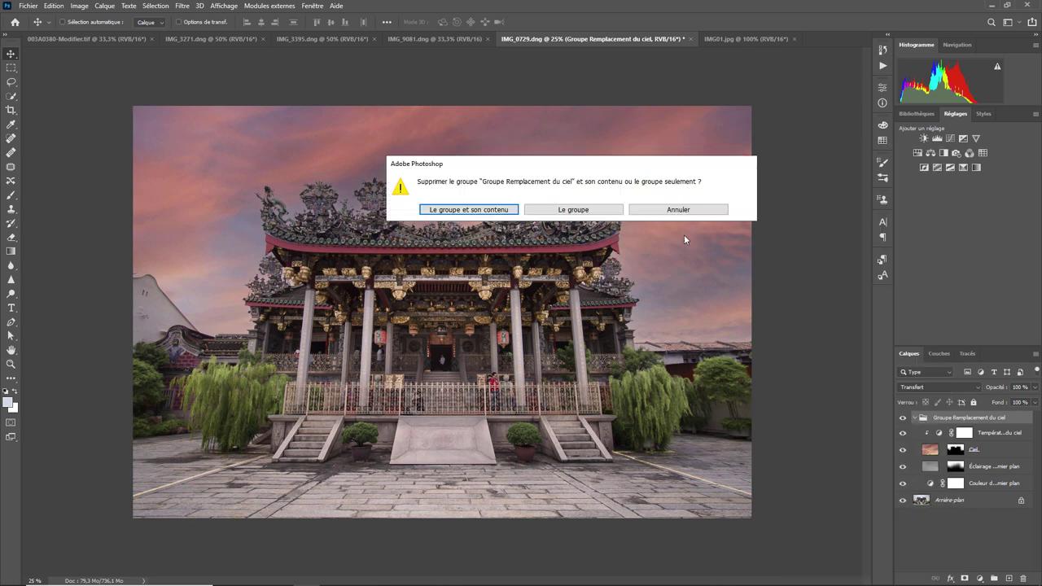
pyautogui.click(491, 209)
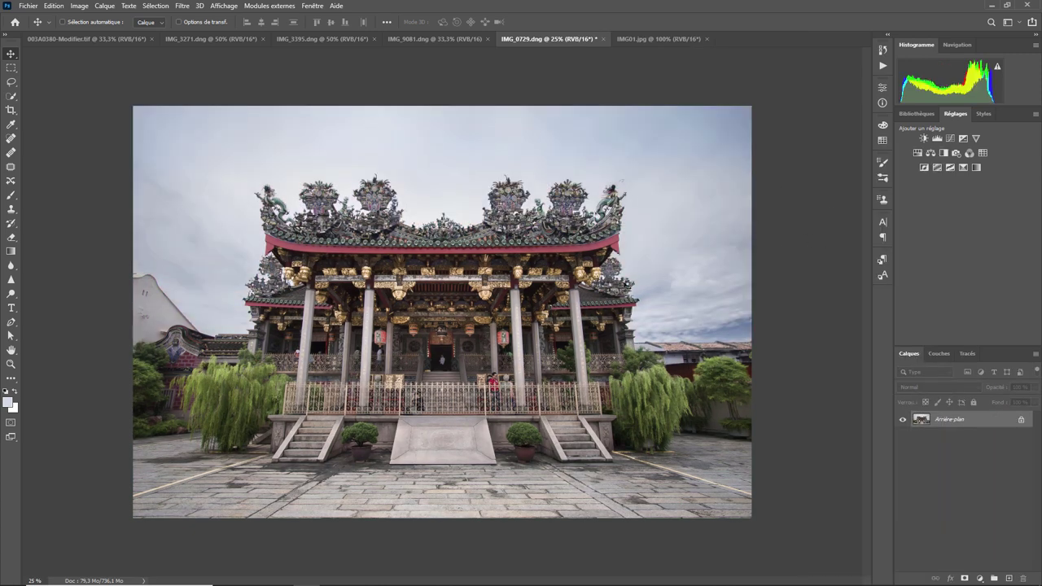
pyautogui.click(54, 6)
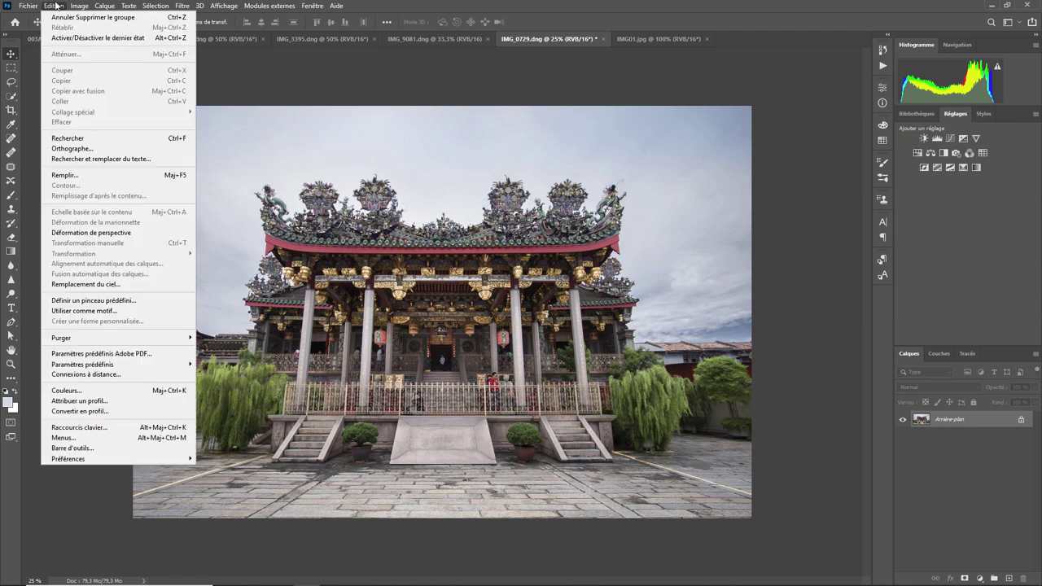
pyautogui.click(116, 285)
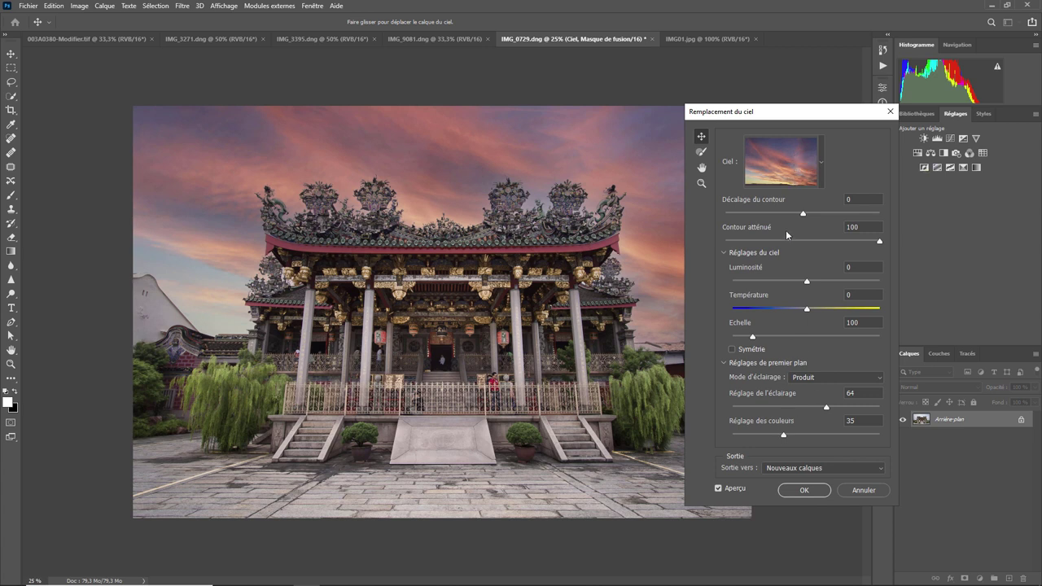
# - Try the Sky Brush's subtract and add modes, then show the sky preset folders
pyautogui.click(701, 153)
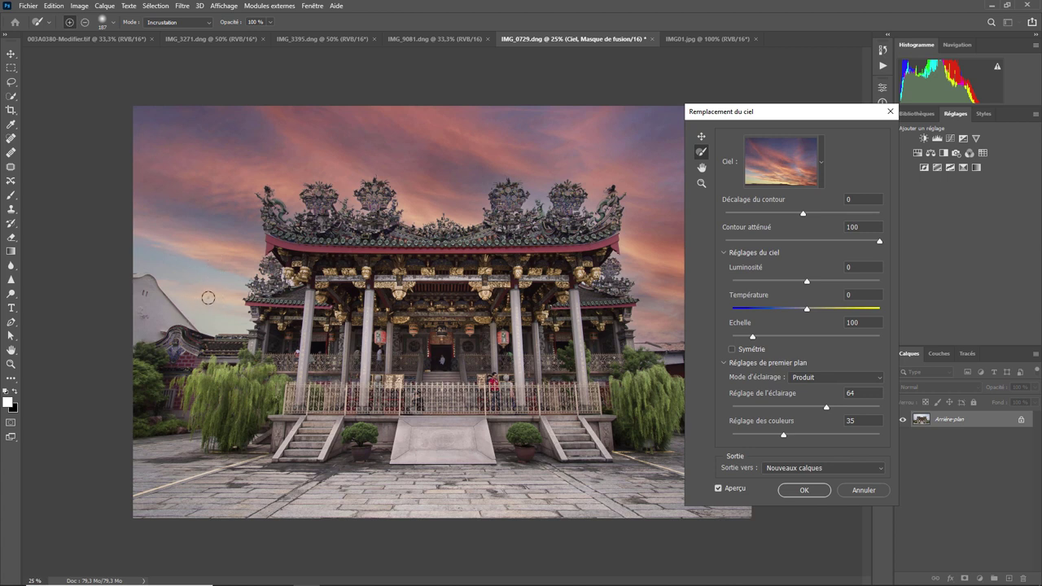
pyautogui.click(84, 24)
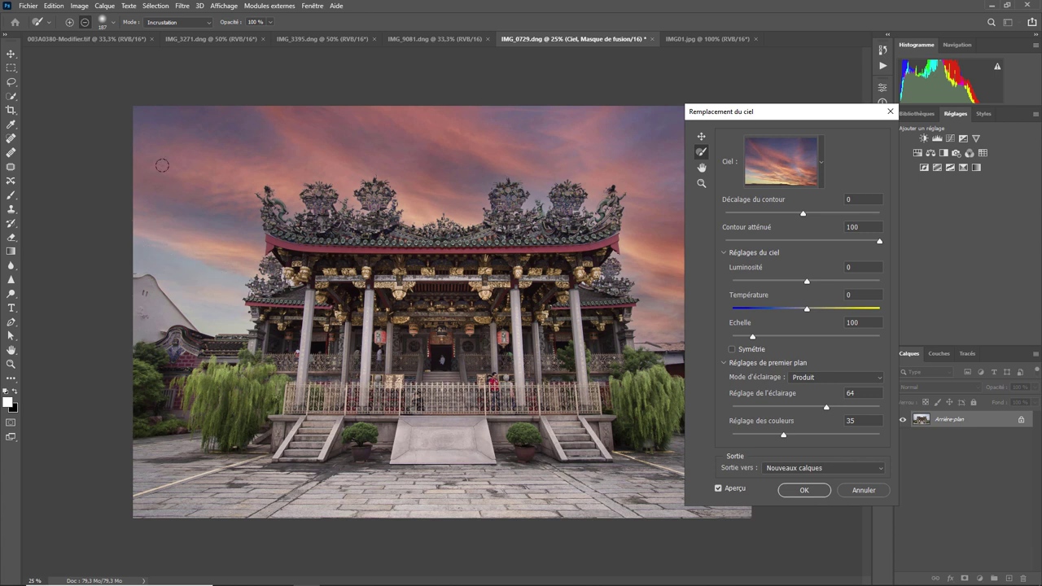
pyautogui.click(70, 22)
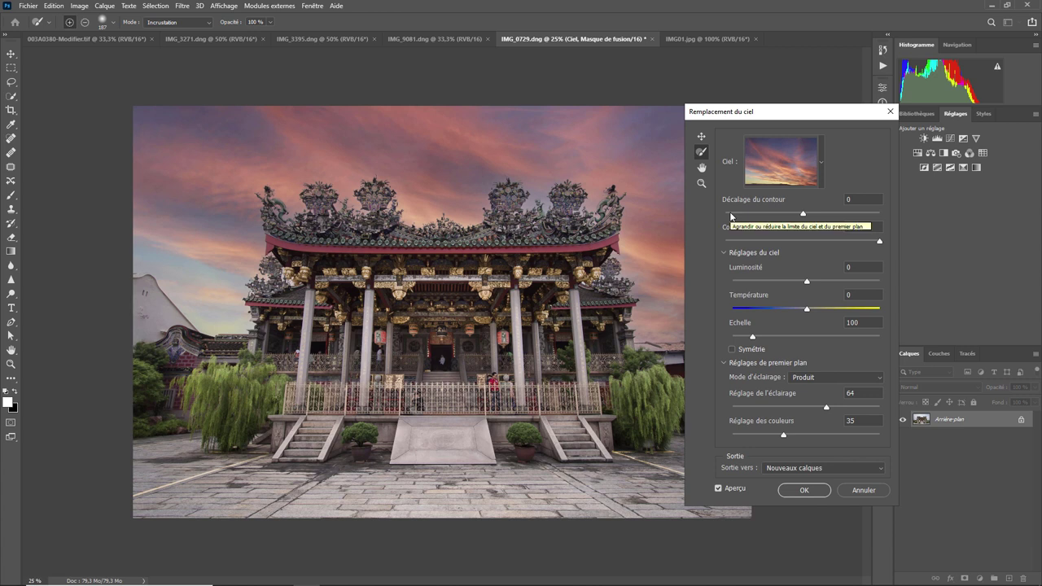
pyautogui.click(819, 166)
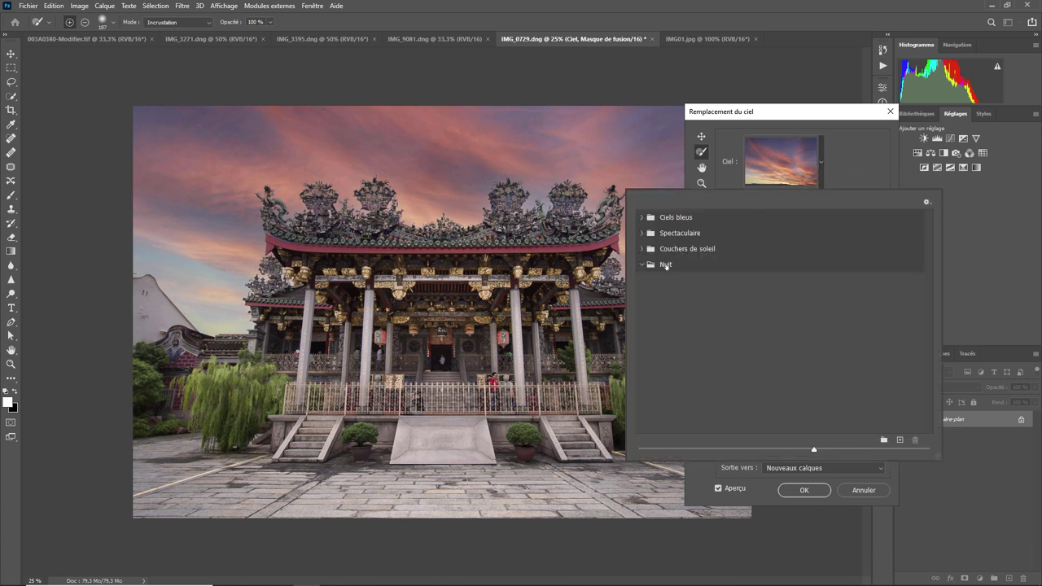
# - Import Photo.jpg into the Nuit folder as a new sky named Nuit01
pyautogui.click(666, 265)
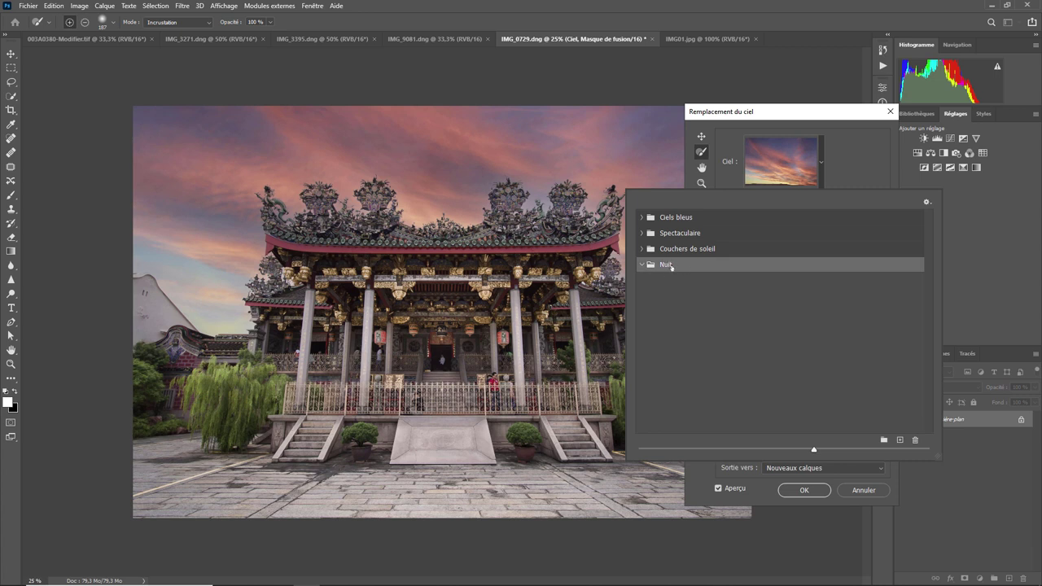
pyautogui.click(899, 440)
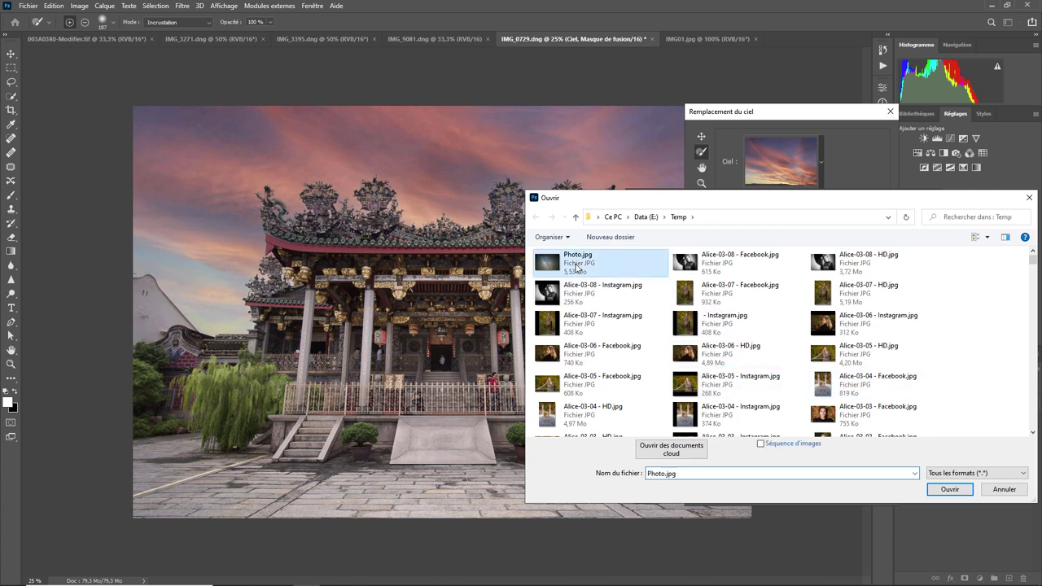
pyautogui.doubleClick(577, 269)
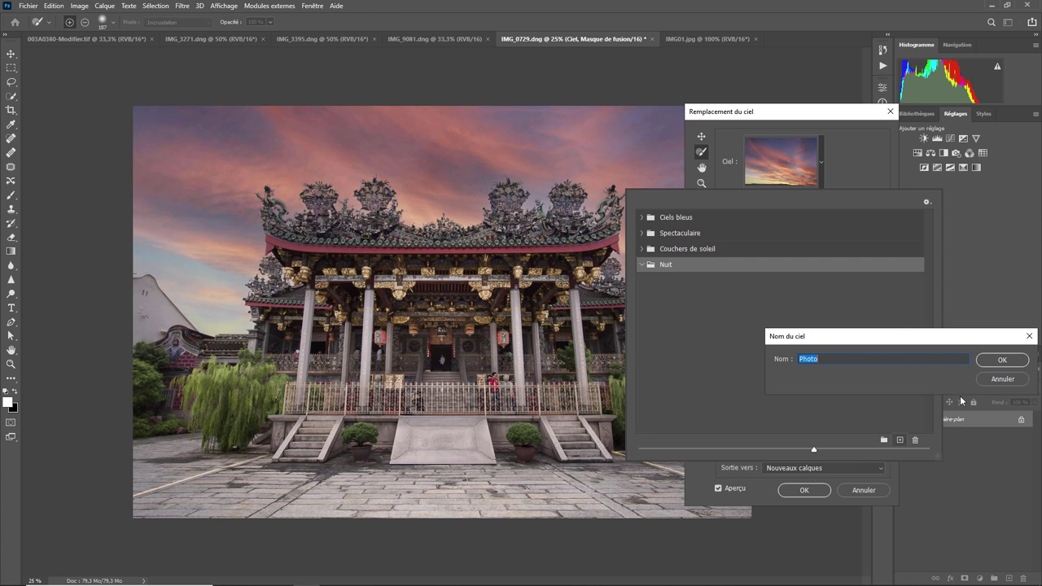
pyautogui.write('Nuit01')
pyautogui.click(1006, 362)
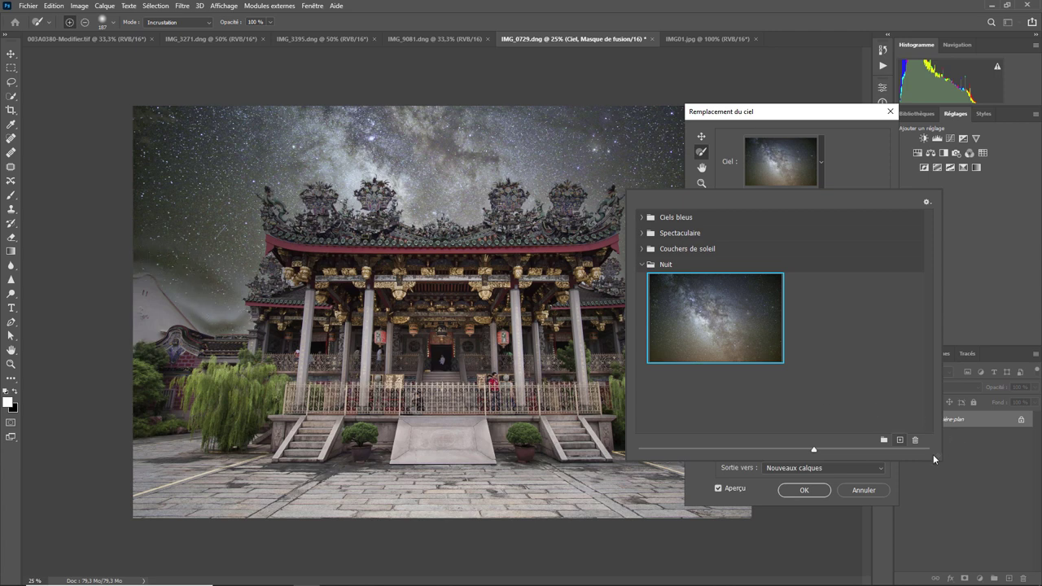
# - Cancel Sky Replacement and relaunch it from Edition > Remplacement du ciel
pyautogui.click(865, 491)
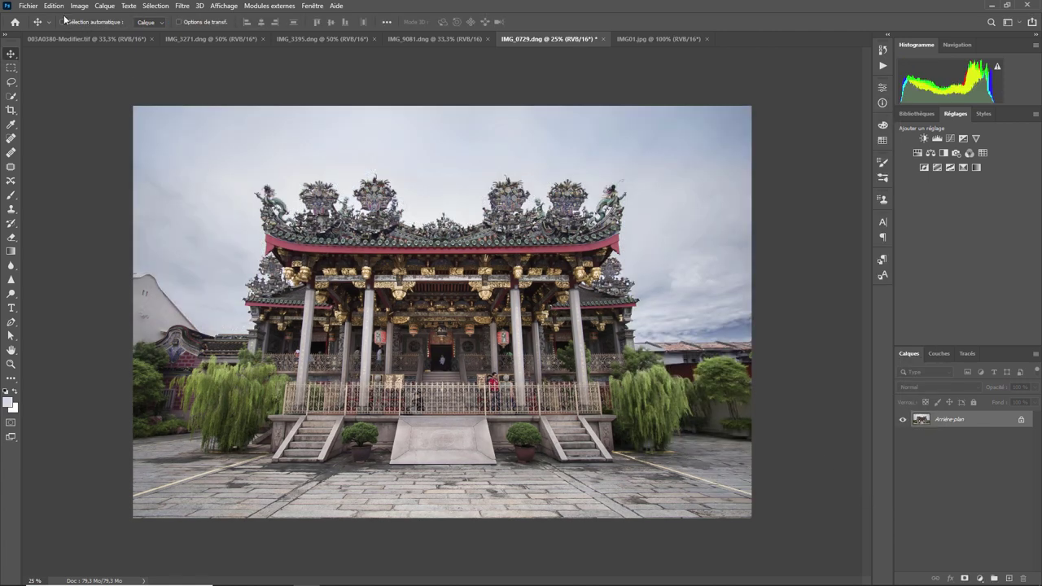
pyautogui.click(55, 7)
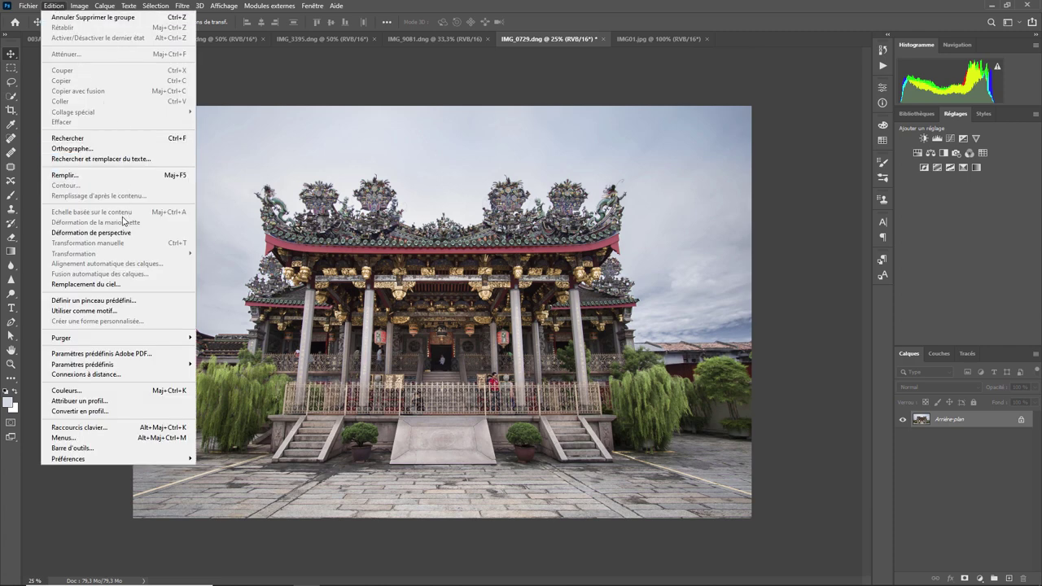
pyautogui.click(126, 284)
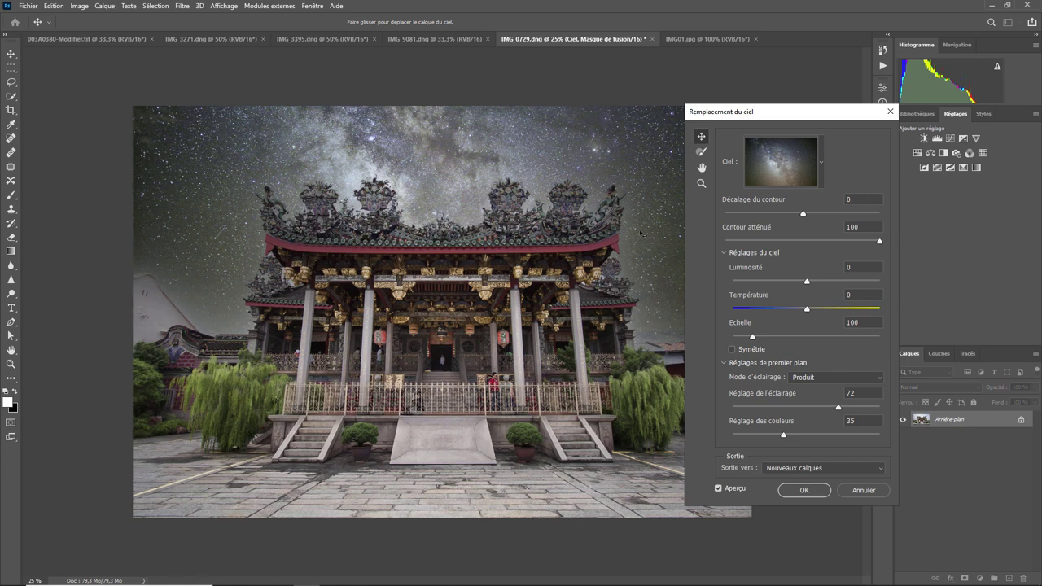
# - Set the Sky Brush opacity to 23%
pyautogui.click(702, 153)
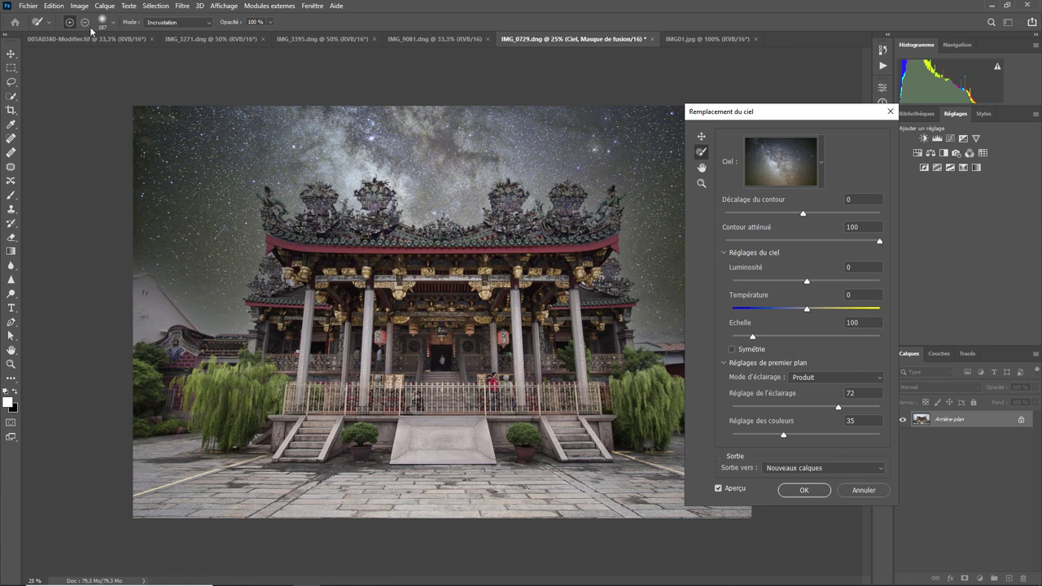
pyautogui.click(270, 22)
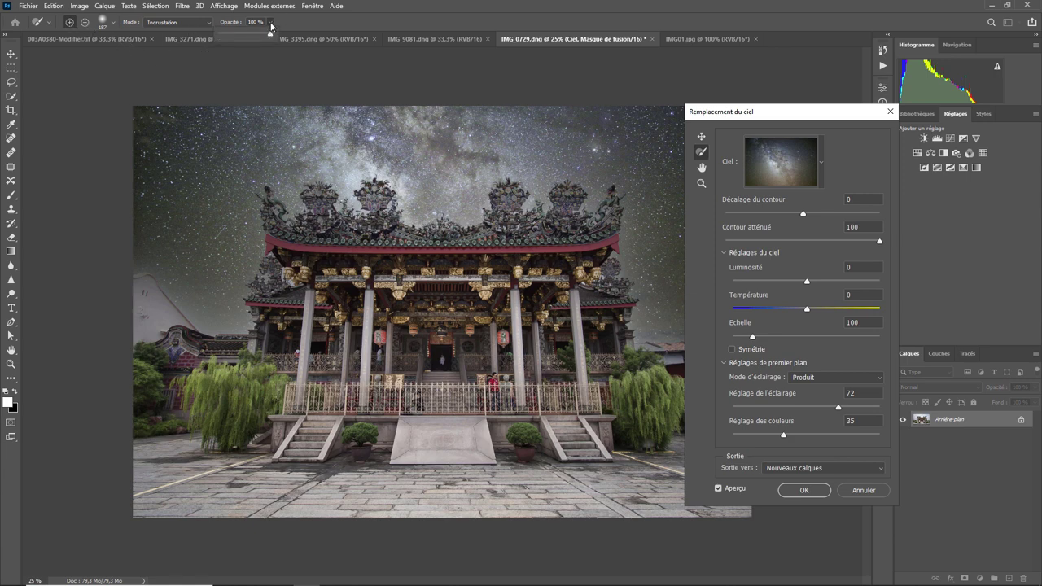
pyautogui.moveTo(270, 36); pyautogui.dragTo(231, 35)
pyautogui.click(202, 324)
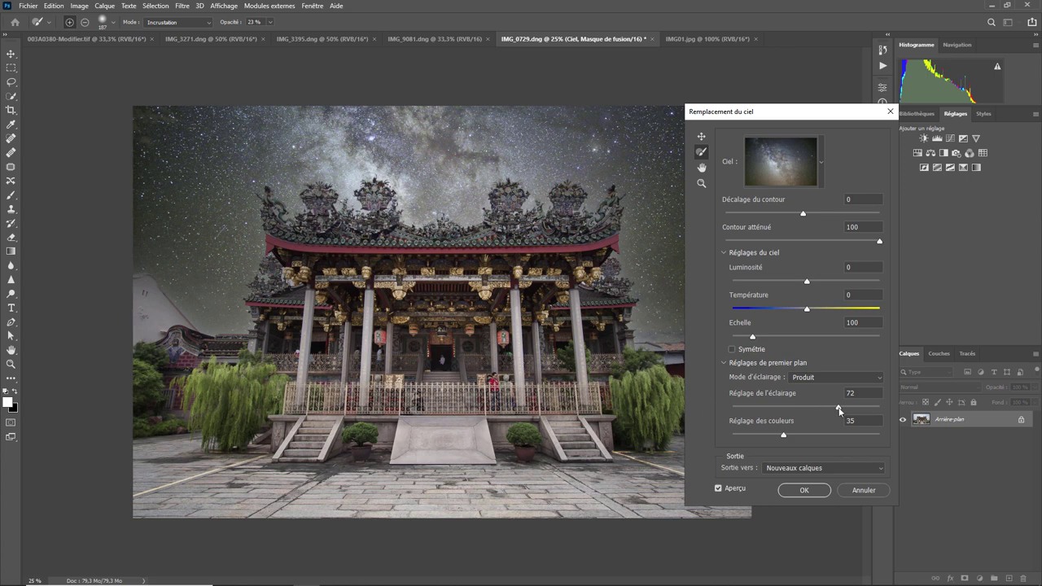
# - Set foreground lighting 100, colour adjustment 94, sky brightness -12 and temperature -9
pyautogui.moveTo(839, 407); pyautogui.dragTo(874, 407)
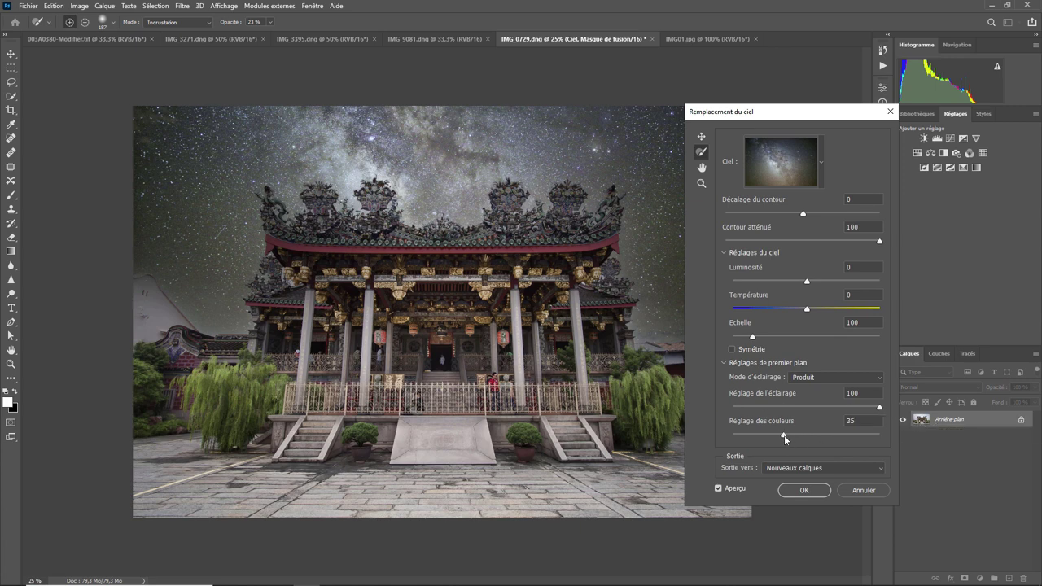
pyautogui.moveTo(784, 440); pyautogui.dragTo(779, 442)
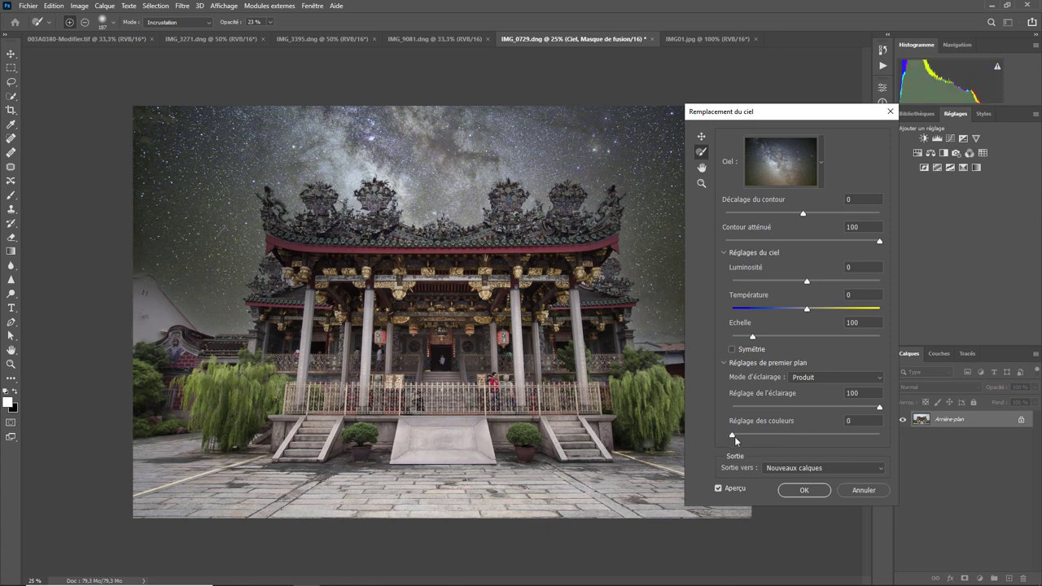
pyautogui.moveTo(874, 437); pyautogui.dragTo(880, 437)
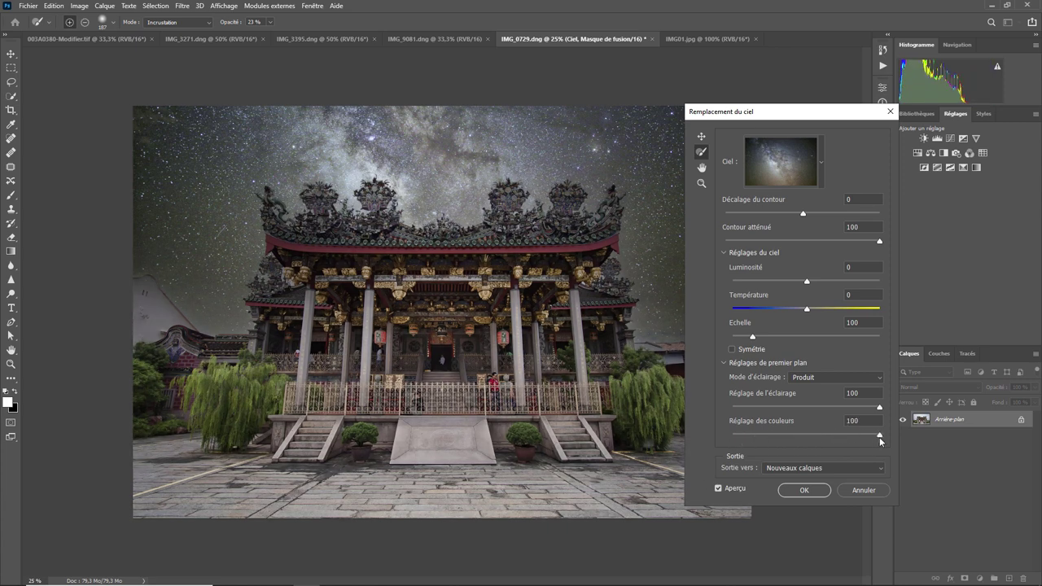
pyautogui.moveTo(879, 440)
pyautogui.mouseDown()
pyautogui.moveTo(733, 437)
pyautogui.moveTo(777, 442)
pyautogui.mouseUp()
pyautogui.moveTo(807, 280)
pyautogui.mouseDown()
pyautogui.moveTo(788, 282)
pyautogui.moveTo(800, 310)
pyautogui.mouseUp()
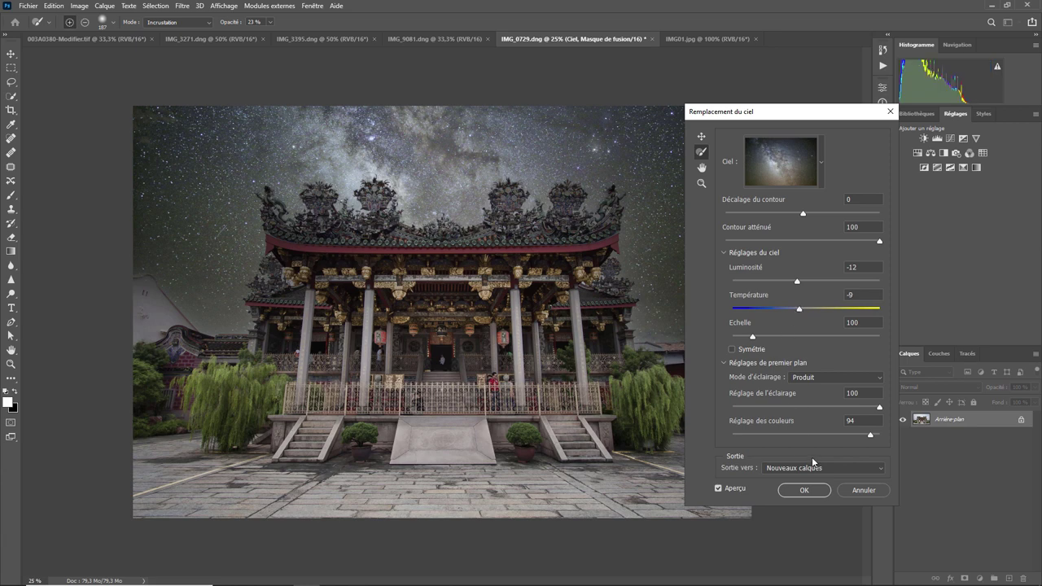
# - Apply the Milky Way sky to the temple photo
pyautogui.click(803, 490)
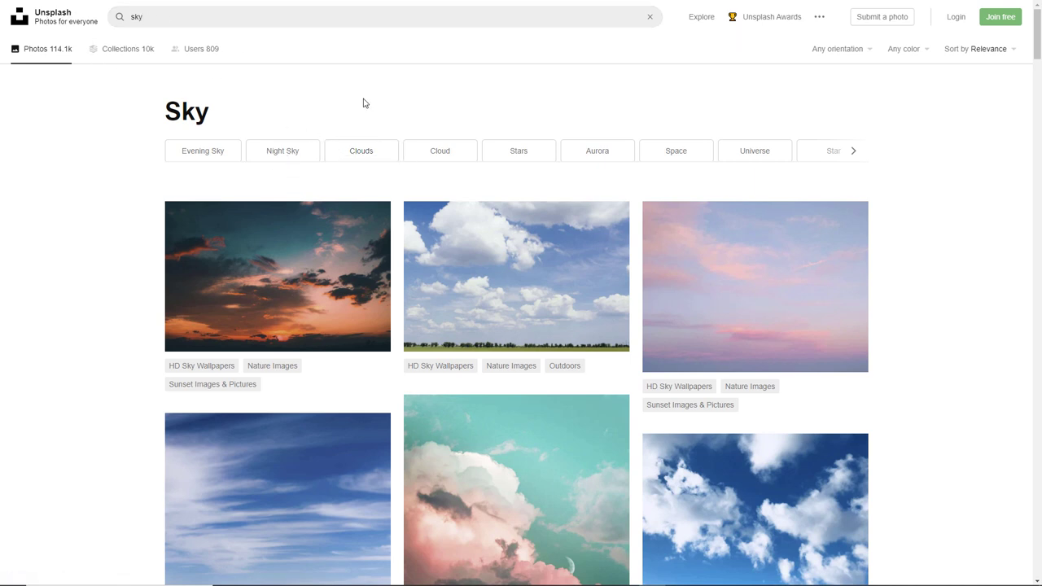
pyautogui.scroll(-2, 493, 228)
pyautogui.scroll(-3, 492, 228)
pyautogui.scroll(-3, 494, 228)
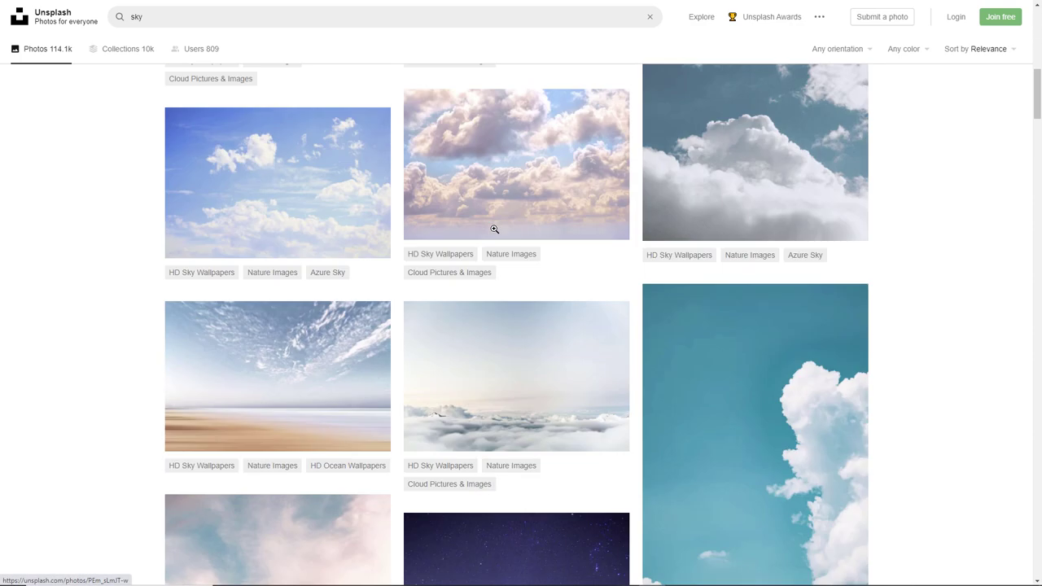
pyautogui.scroll(-5, 494, 229)
pyautogui.scroll(-3, 494, 229)
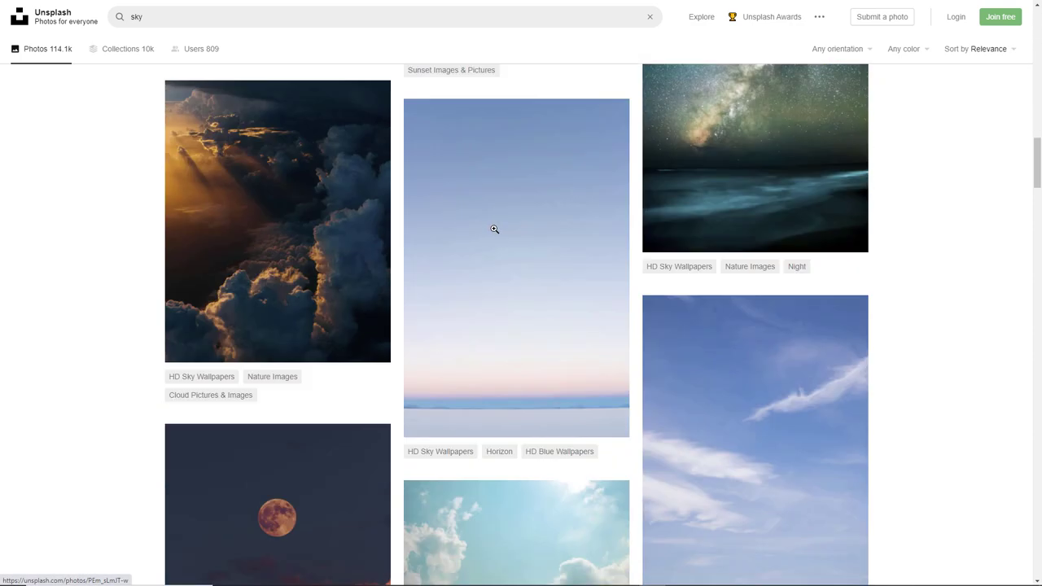
pyautogui.scroll(-3, 494, 229)
pyautogui.scroll(-3, 494, 227)
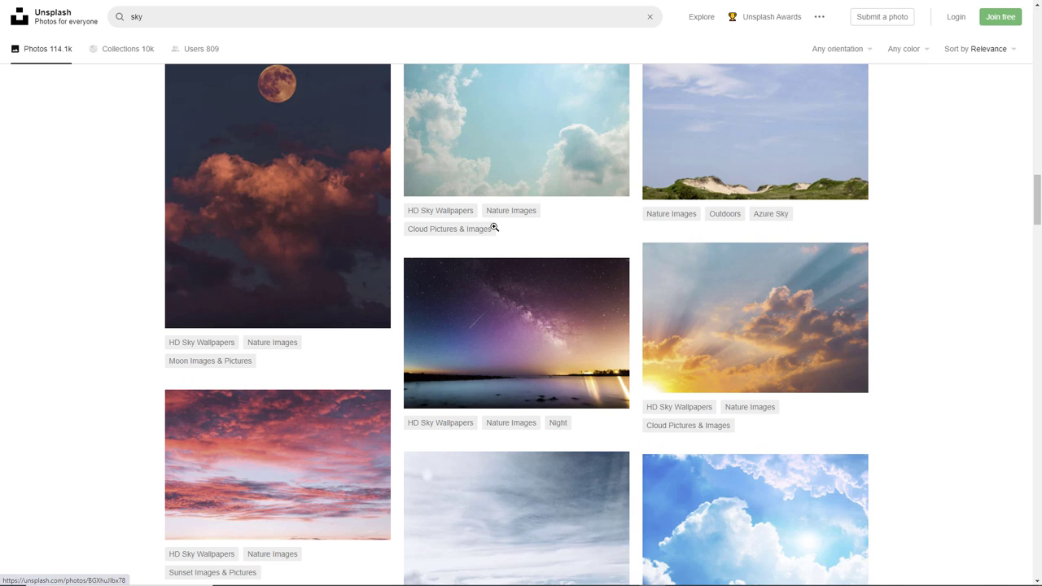
pyautogui.scroll(-3, 494, 228)
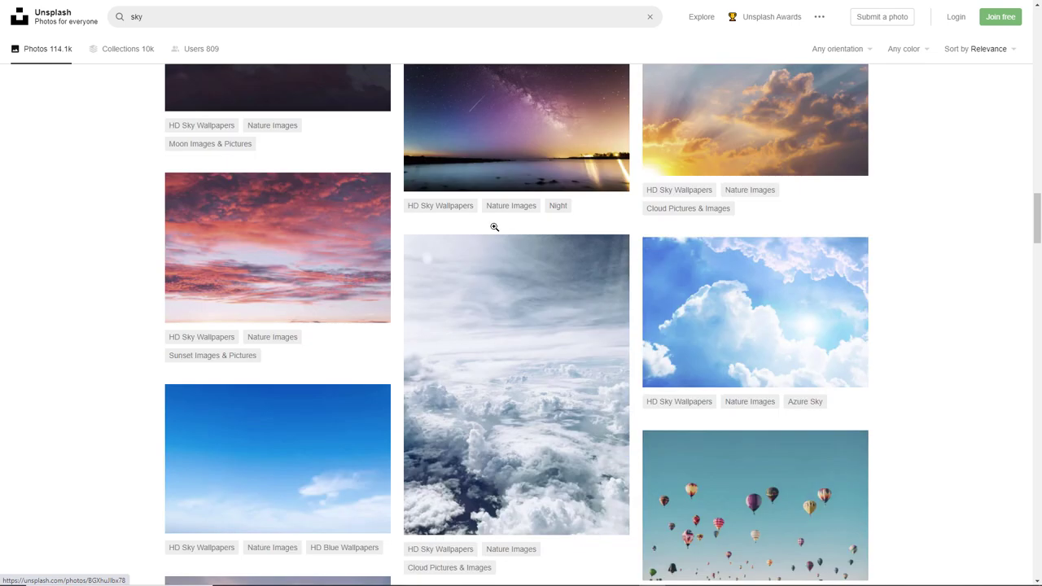
pyautogui.scroll(-4, 494, 227)
pyautogui.scroll(-4, 495, 227)
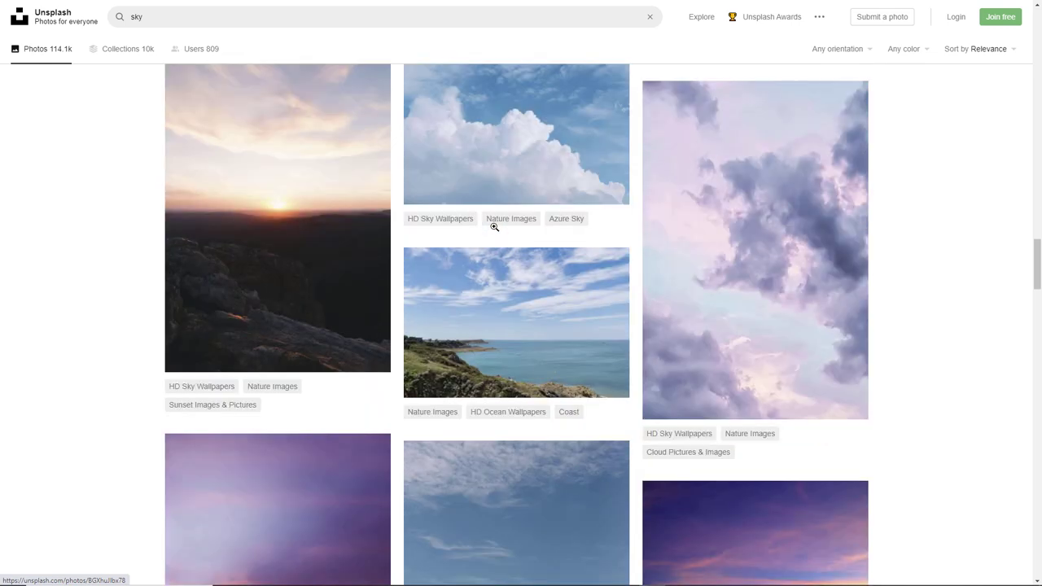
pyautogui.scroll(-4, 494, 227)
pyautogui.scroll(-4, 494, 227)
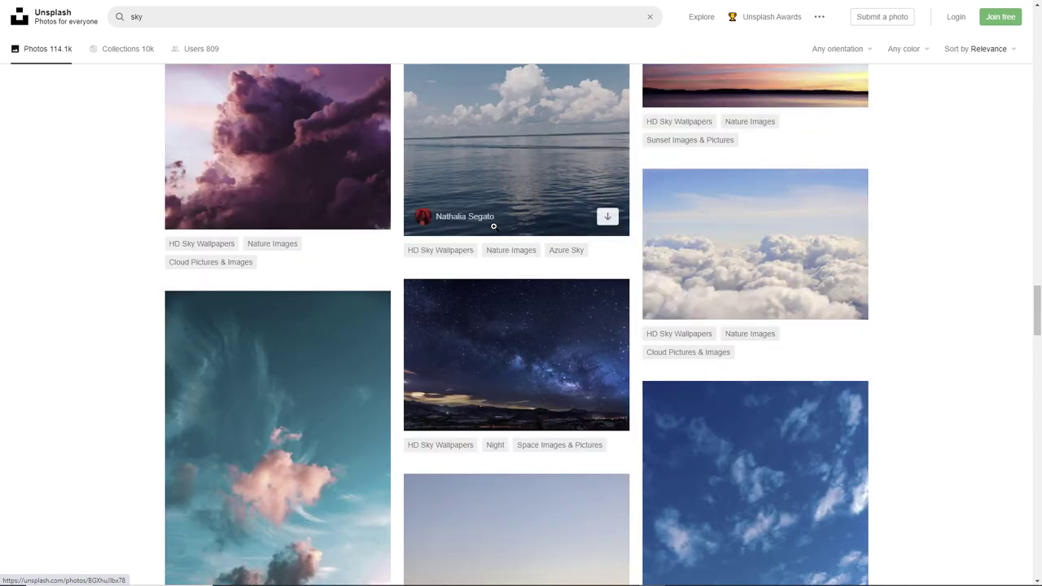
pyautogui.scroll(-3, 493, 226)
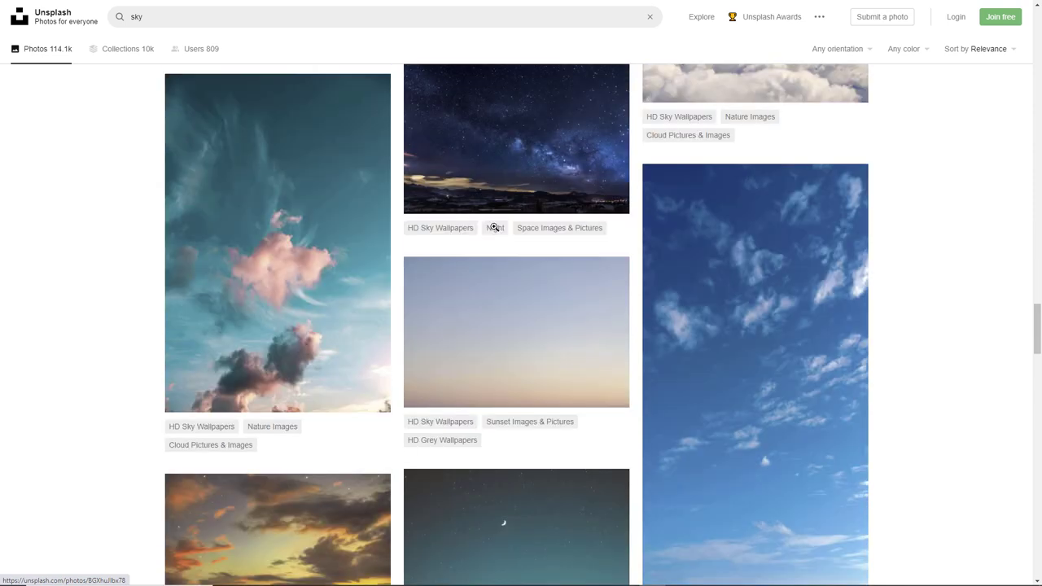
pyautogui.scroll(-4, 493, 227)
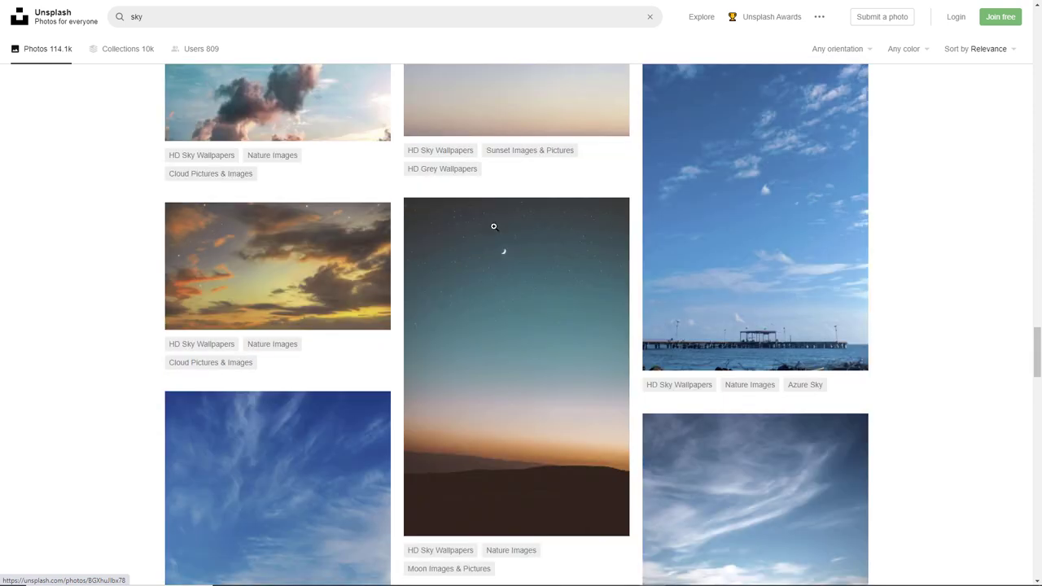
pyautogui.scroll(-3, 493, 226)
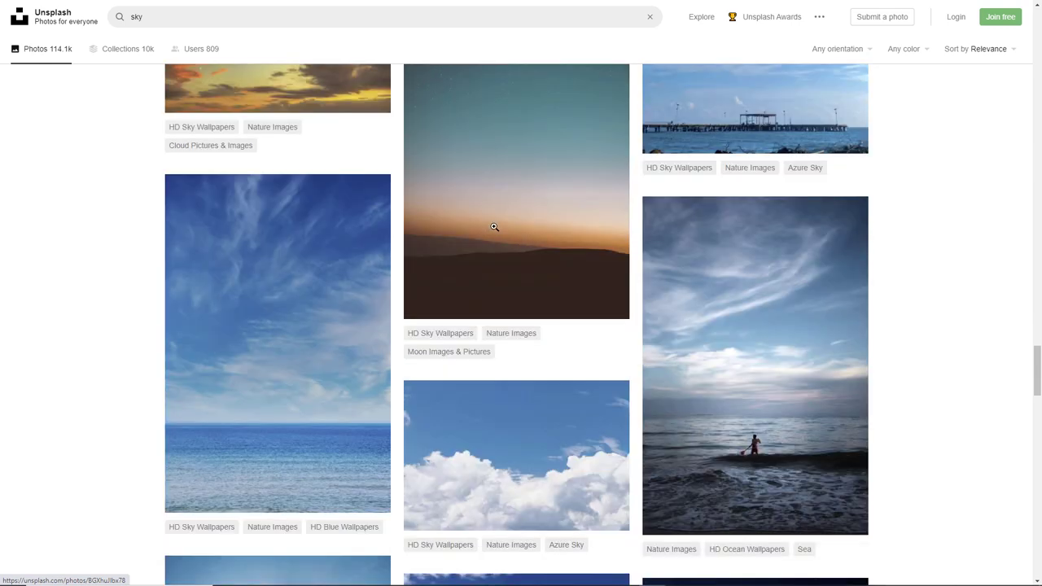
pyautogui.scroll(-3, 493, 227)
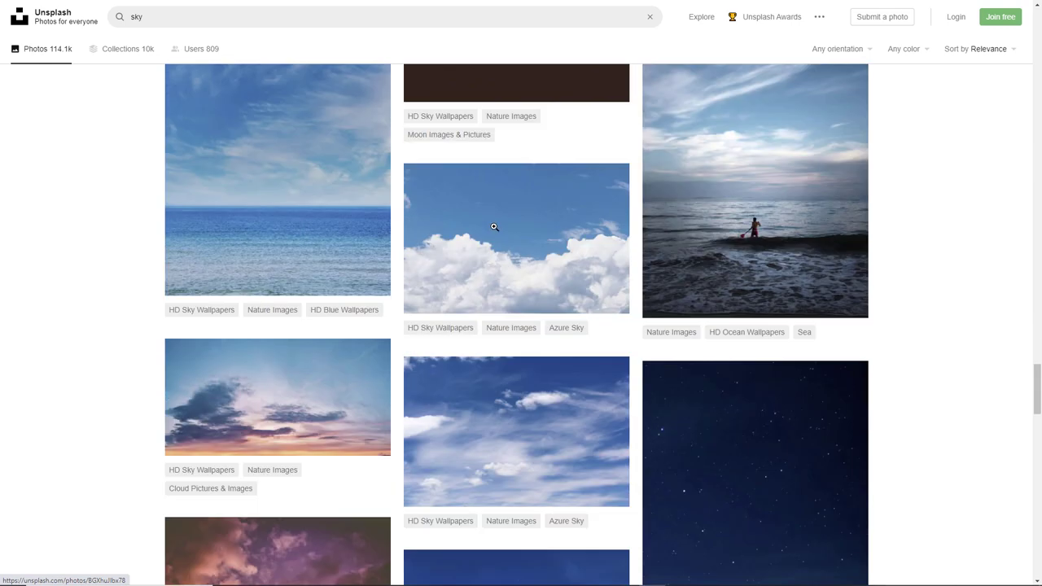
pyautogui.scroll(-5, 494, 226)
pyautogui.scroll(3, 493, 227)
pyautogui.scroll(4, 494, 226)
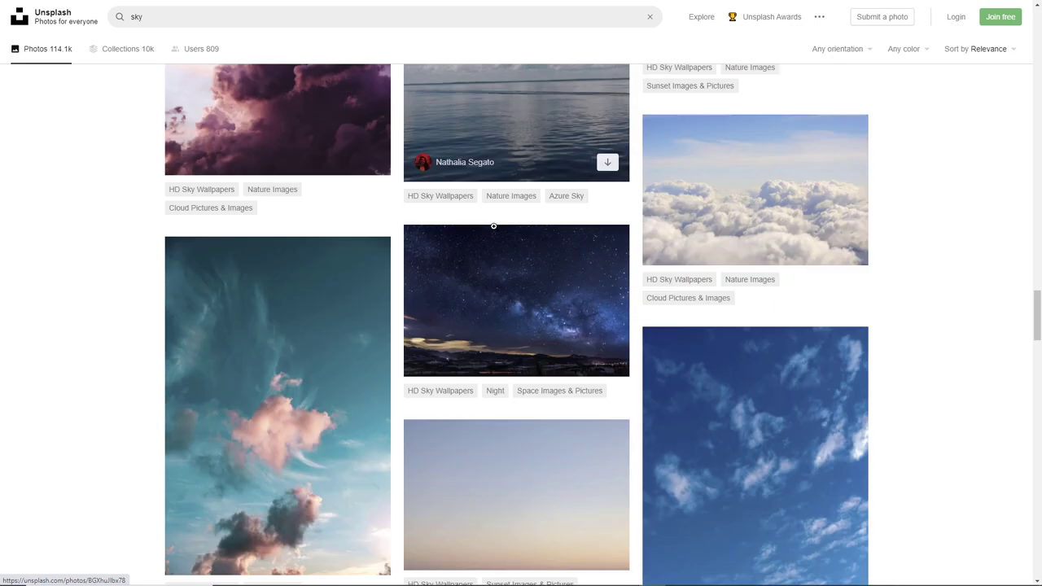
pyautogui.scroll(3, 494, 227)
pyautogui.scroll(3, 494, 226)
pyautogui.scroll(4, 493, 227)
pyautogui.scroll(2, 493, 226)
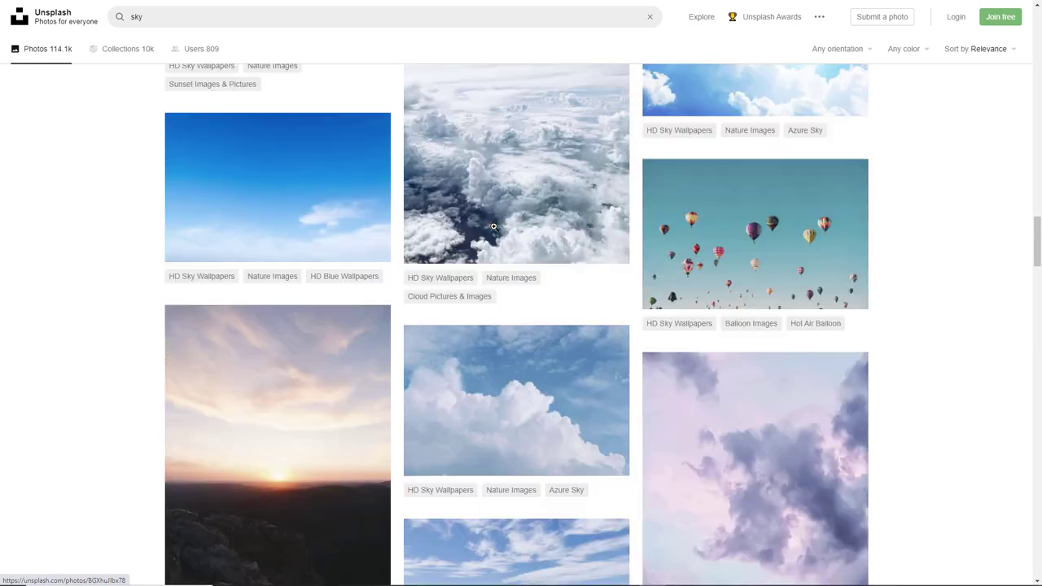
pyautogui.scroll(4, 493, 226)
pyautogui.scroll(4, 493, 226)
pyautogui.scroll(4, 493, 226)
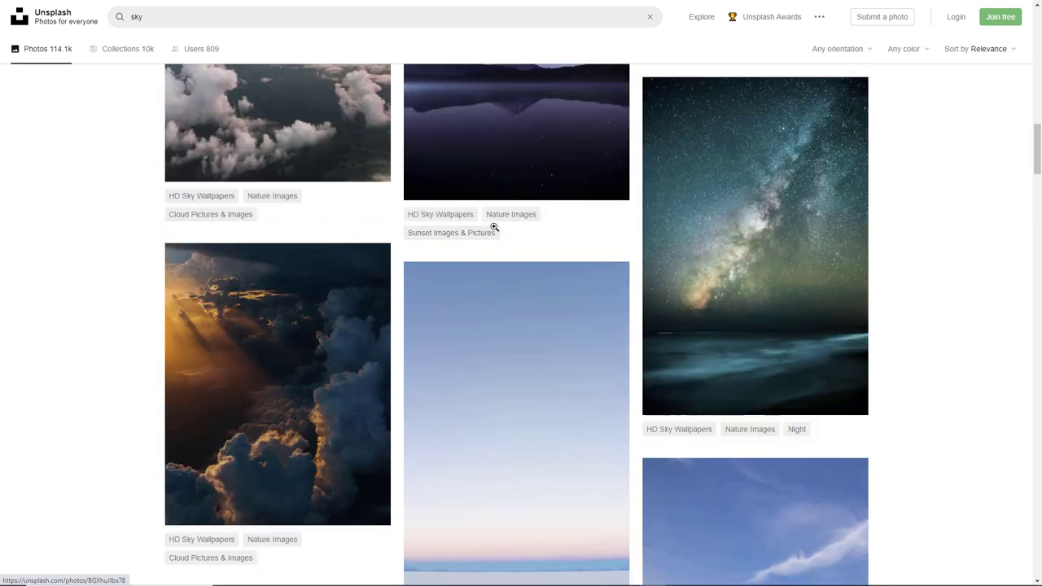
pyautogui.scroll(4, 493, 227)
pyautogui.scroll(3, 493, 226)
pyautogui.scroll(3, 493, 226)
pyautogui.scroll(4, 493, 226)
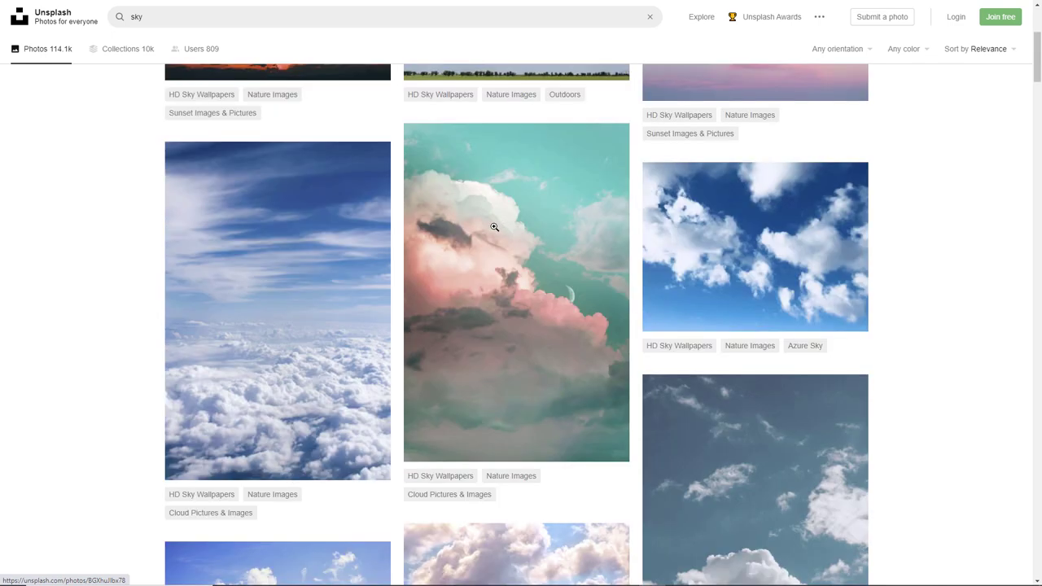
pyautogui.scroll(2, 494, 226)
pyautogui.scroll(1, 493, 226)
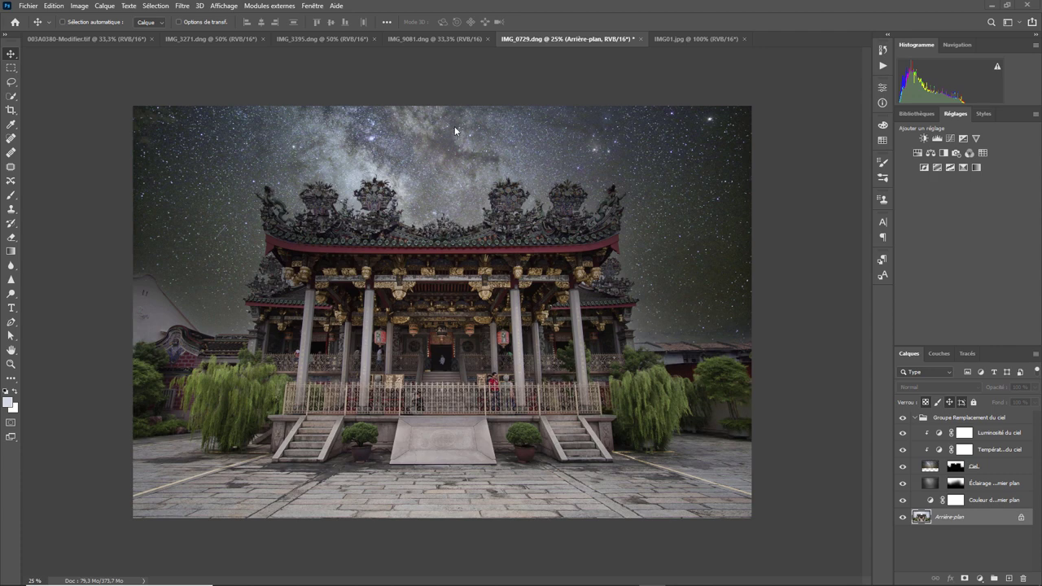
# - Switch to the IMG_3395.dng skyline, zoom out, deselect, and launch Remplacement du ciel
pyautogui.click(414, 37)
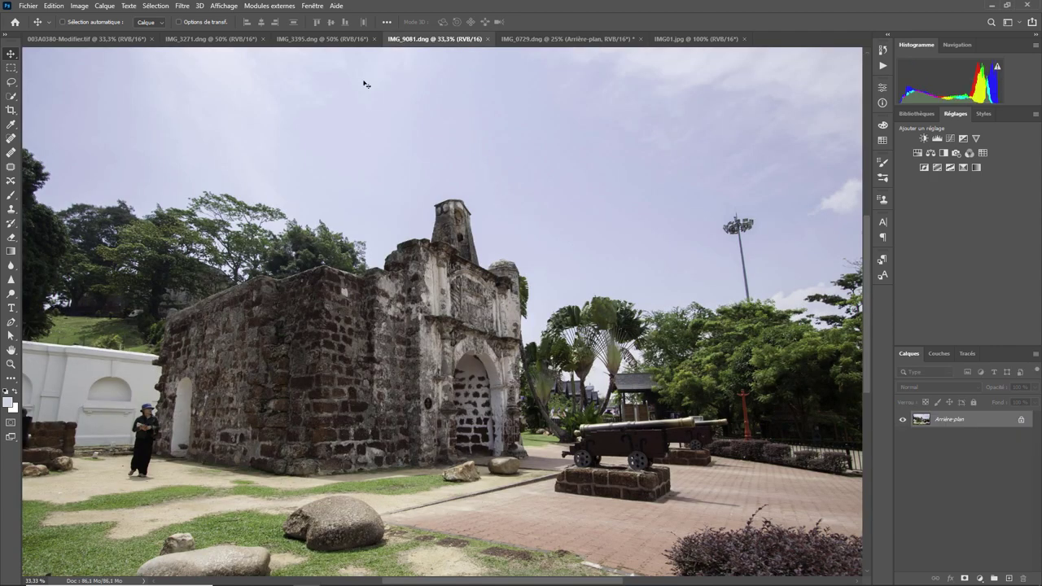
pyautogui.click(325, 38)
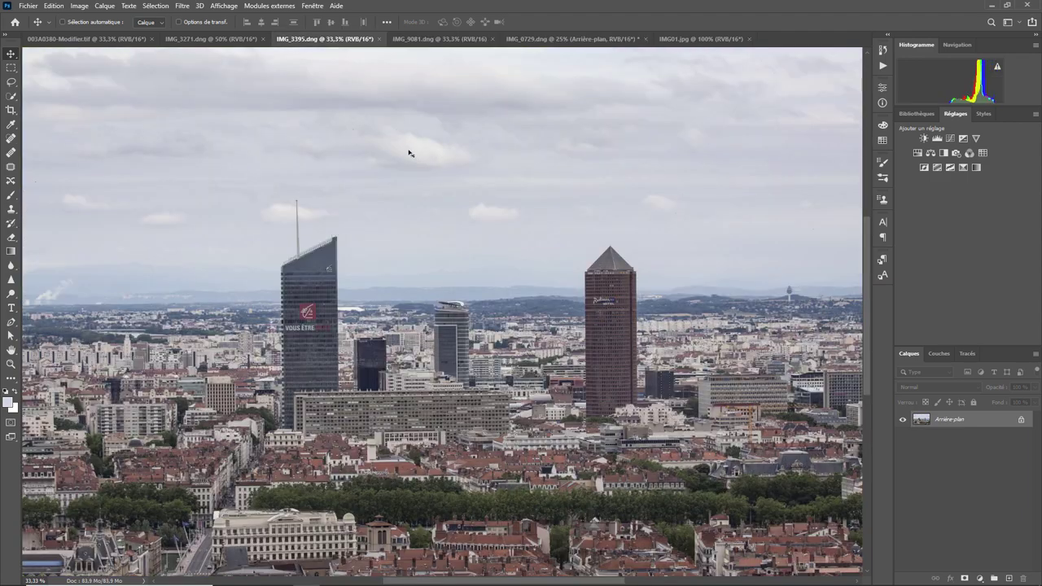
pyautogui.hotkey('ctrl', '-')
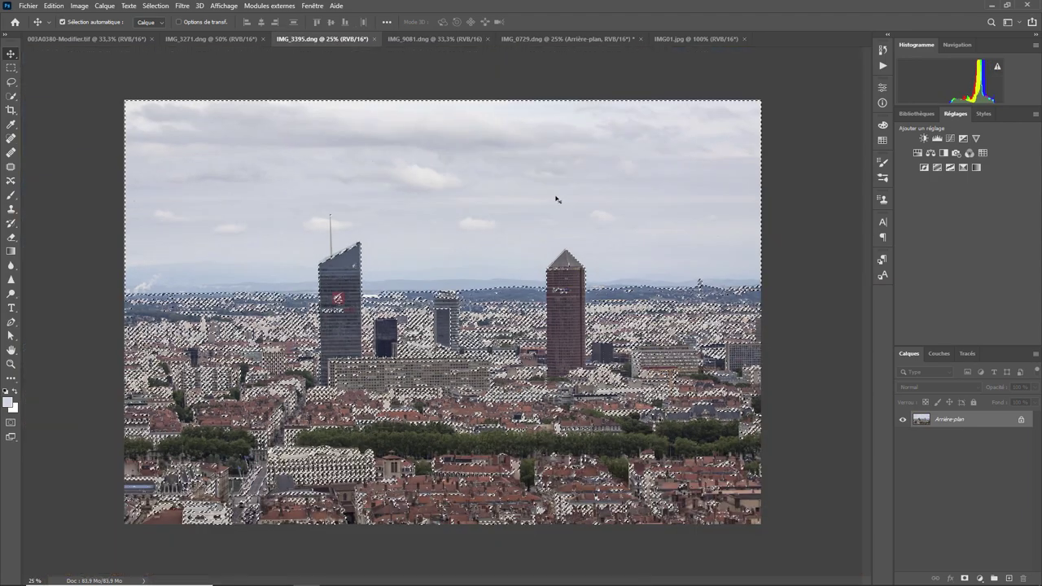
pyautogui.hotkey('ctrl', 'd')
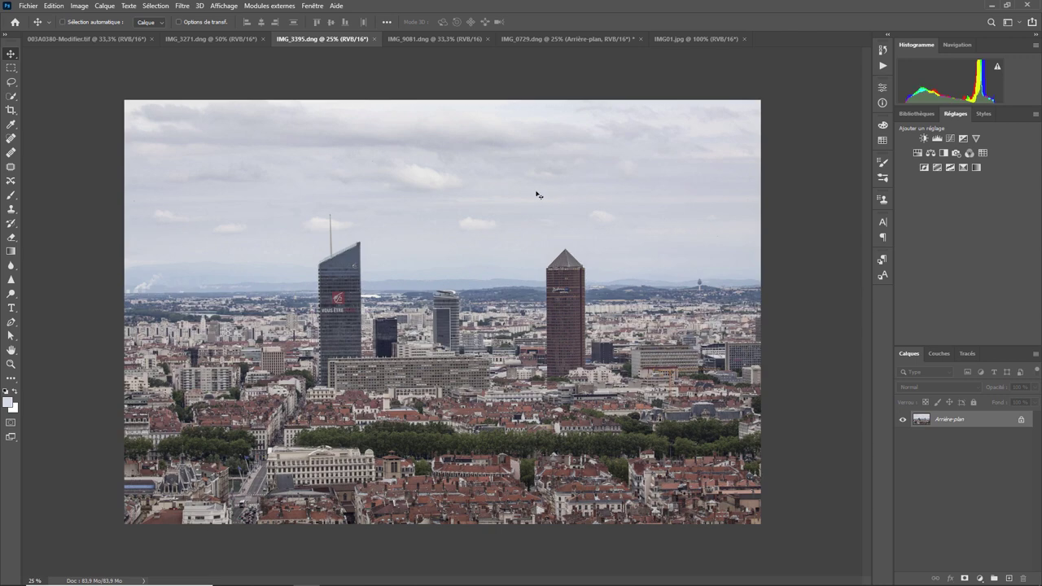
pyautogui.click(79, 7)
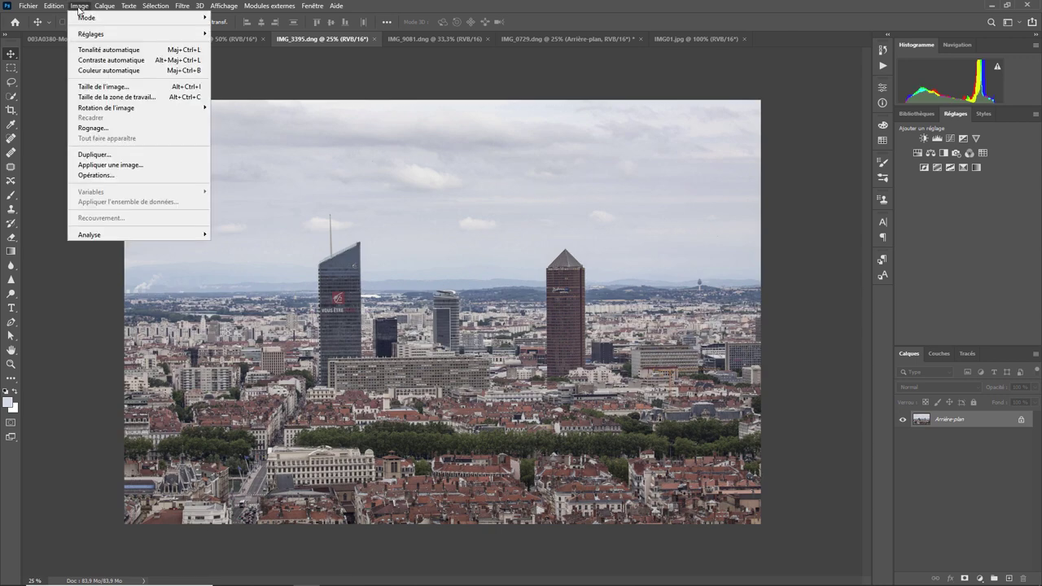
pyautogui.moveTo(54, 6)
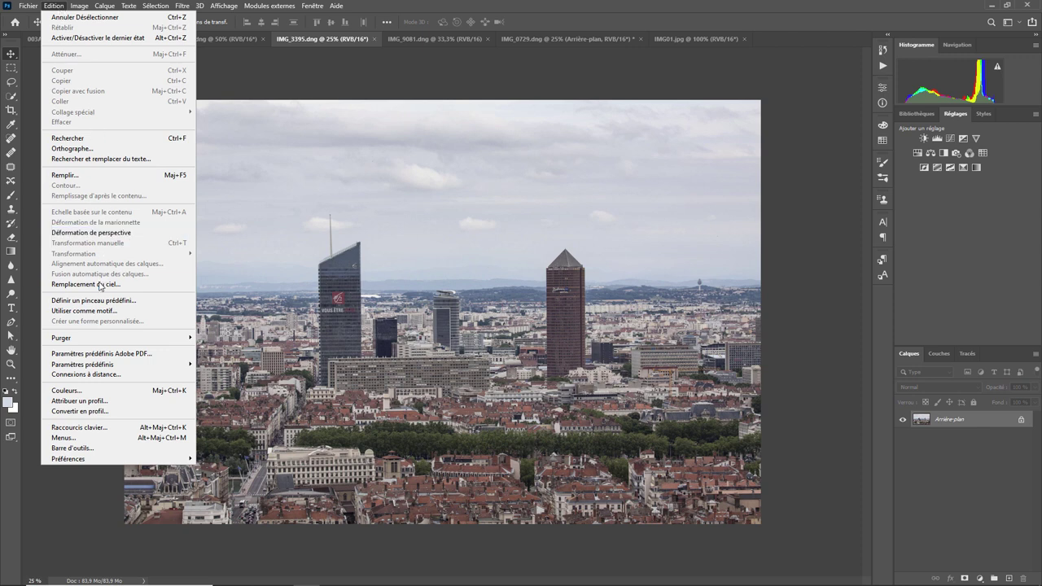
pyautogui.click(101, 284)
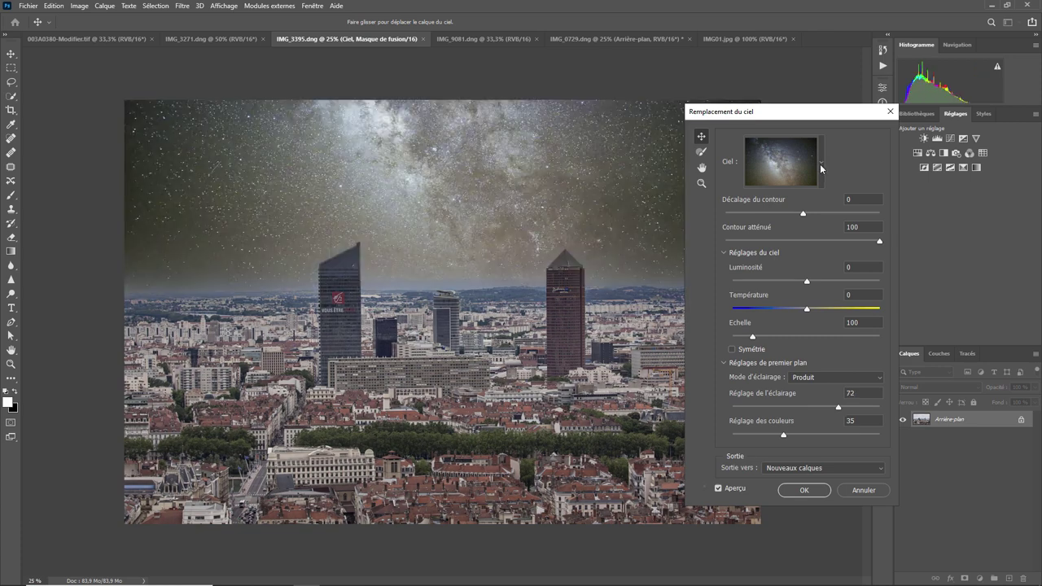
# - Choose the blue sky with white clouds from the Ciels bleus presets
pyautogui.click(821, 167)
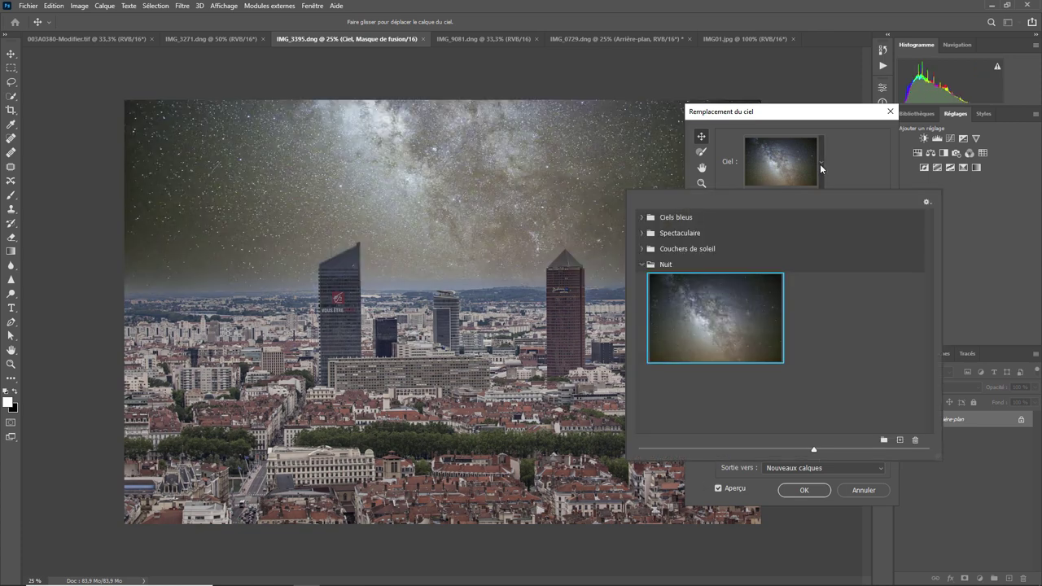
pyautogui.click(640, 218)
pyautogui.scroll(-1, 766, 303)
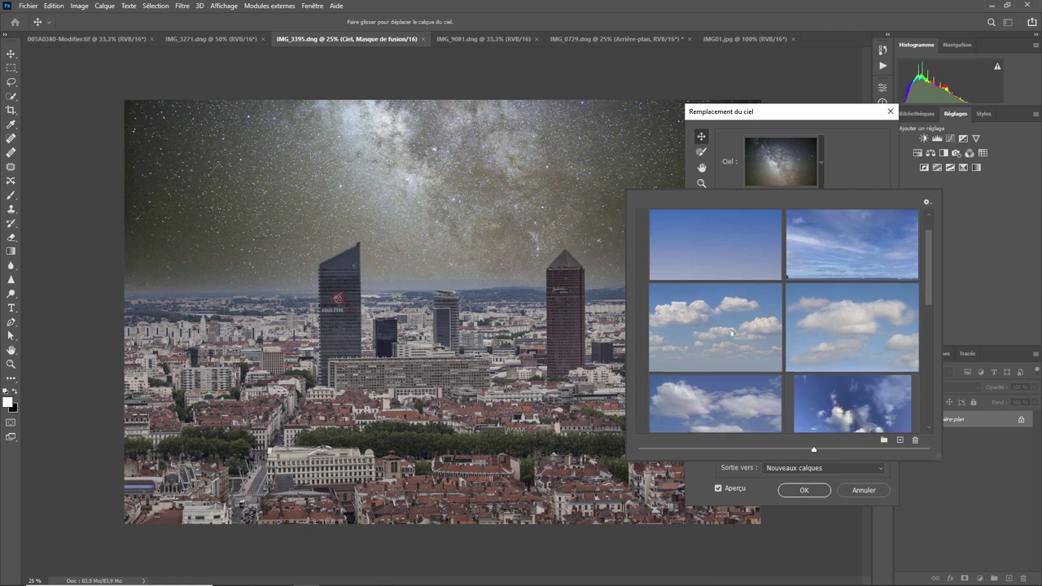
pyautogui.click(714, 326)
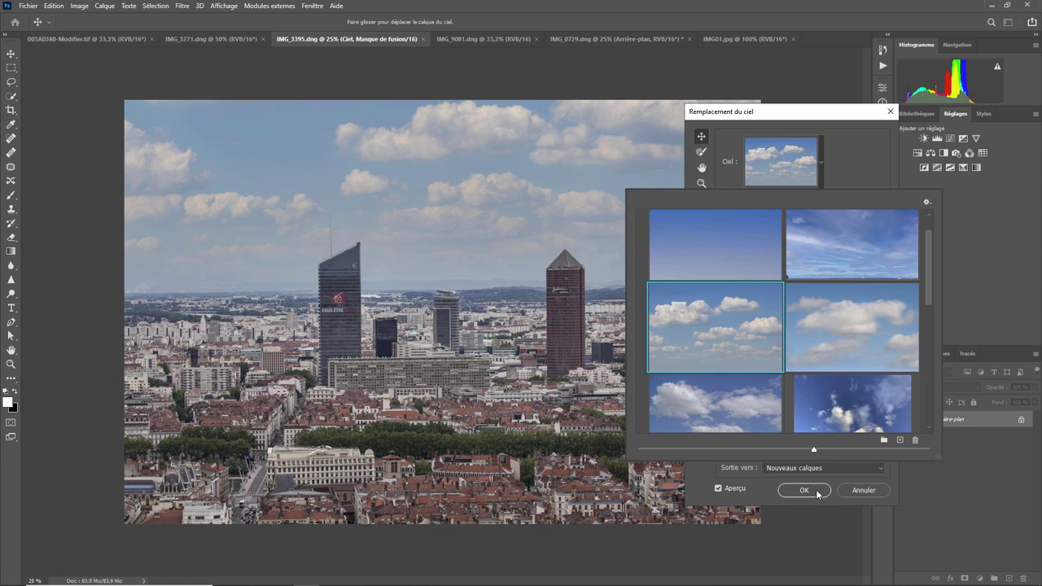
pyautogui.click(853, 171)
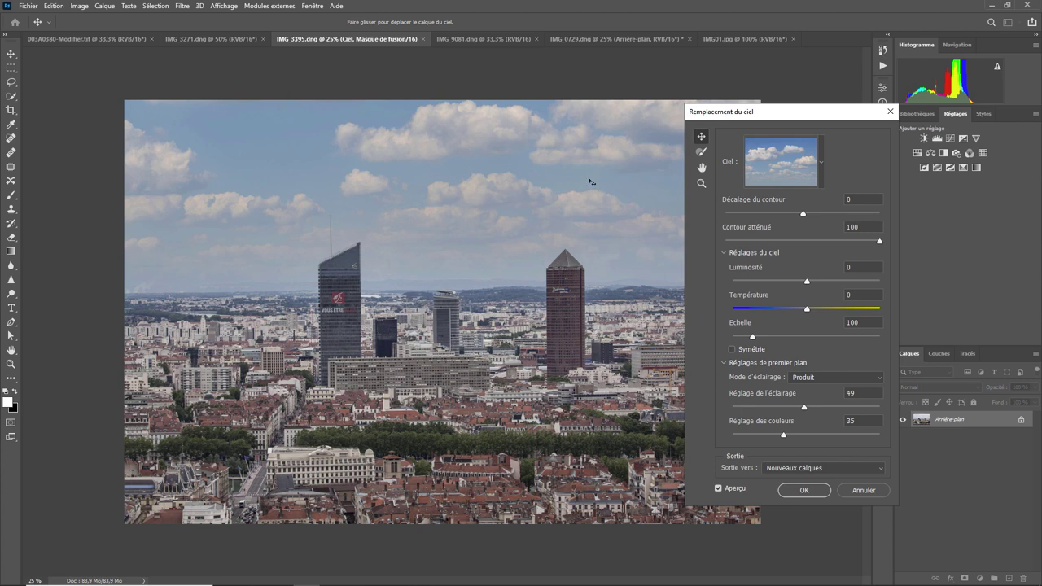
# - Apply the blue cloudy sky to the Lyon skyline as a Groupe Remplacement du ciel
pyautogui.click(815, 491)
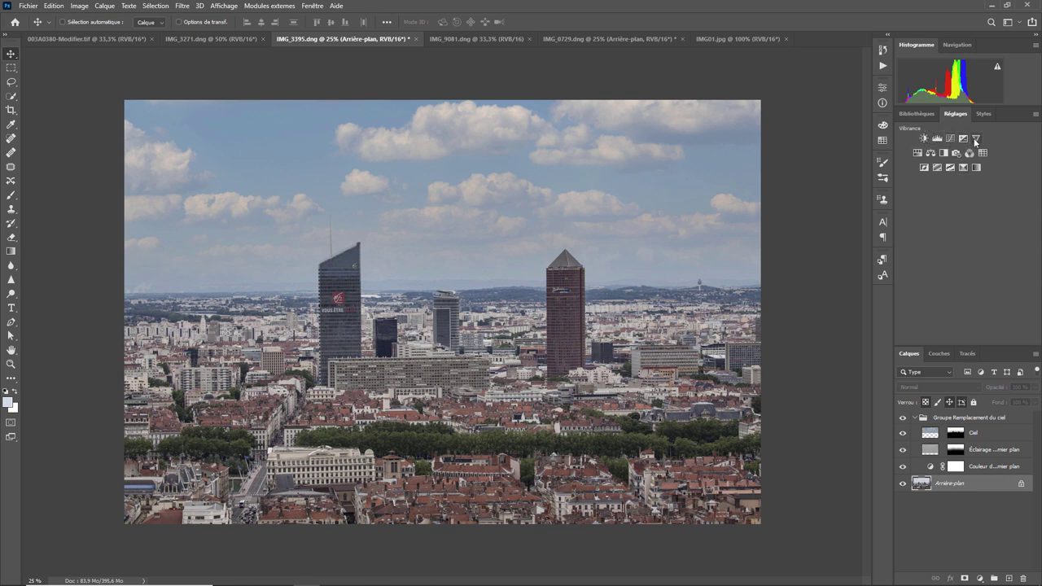
# - Add a Teinte/Saturation adjustment layer with Saturation +23 and Luminosité -1 on the Lyon skyline
pyautogui.click(917, 153)
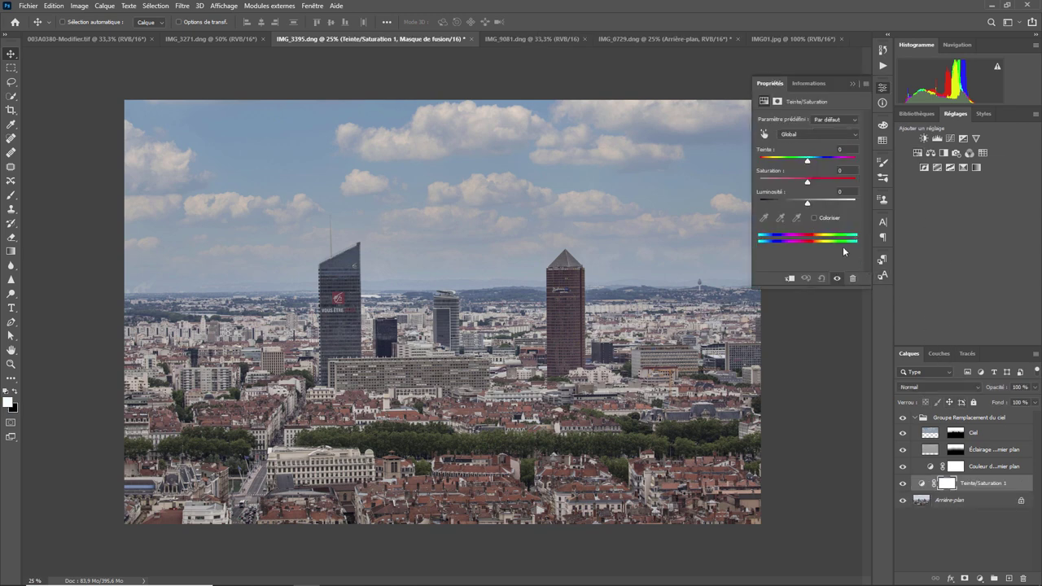
pyautogui.moveTo(807, 180); pyautogui.dragTo(824, 183)
pyautogui.moveTo(825, 183); pyautogui.dragTo(819, 184)
pyautogui.moveTo(808, 205); pyautogui.dragTo(807, 208)
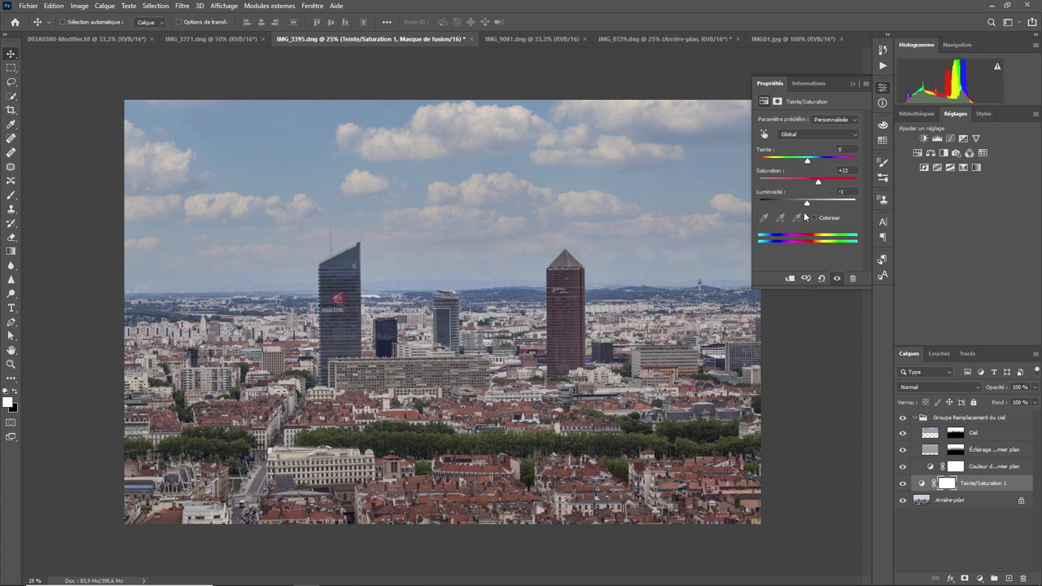